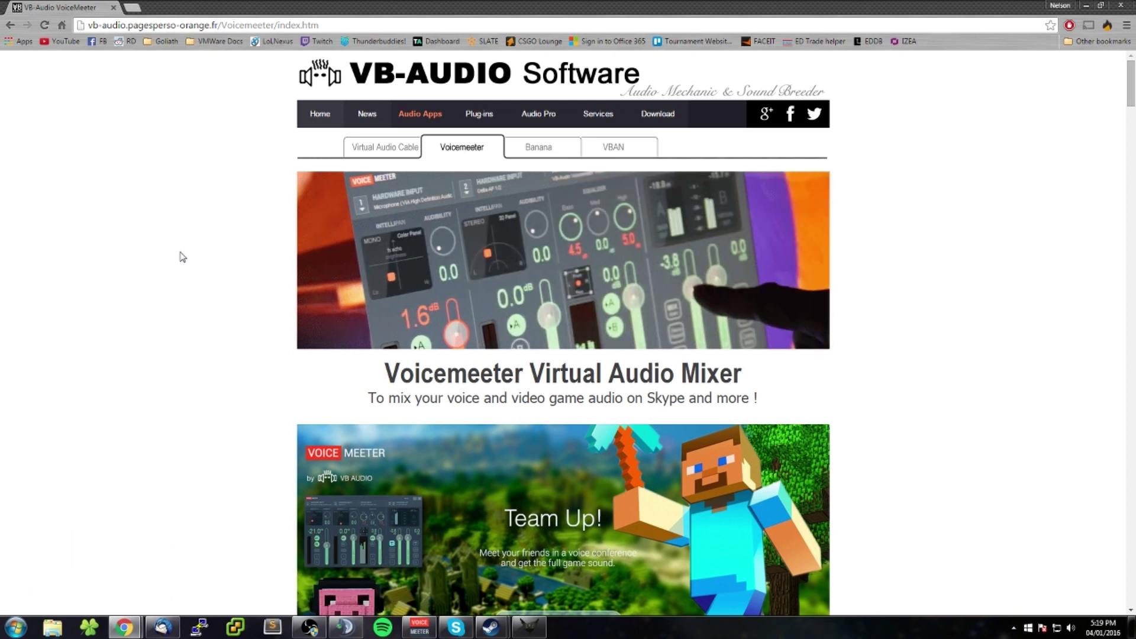
Step: Browse the Voicemeeter page, then switch to the Voicemeeter Banana product page (banana.htm)
scroll(183, 261, down, 9)
scroll(263, 242, up, 5)
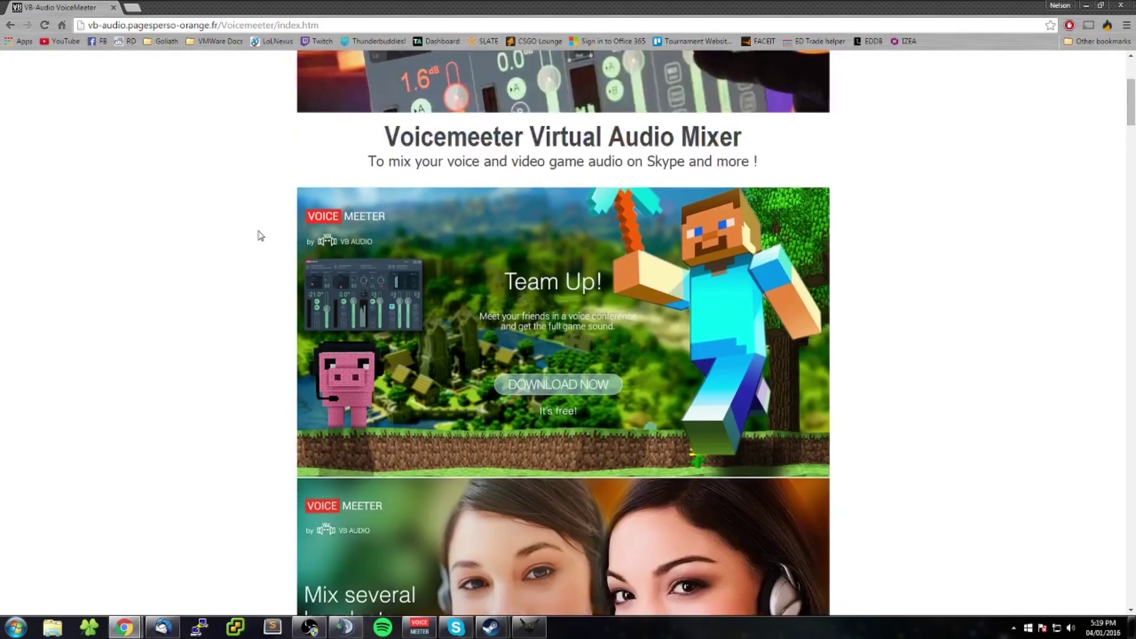
scroll(261, 235, up, 4)
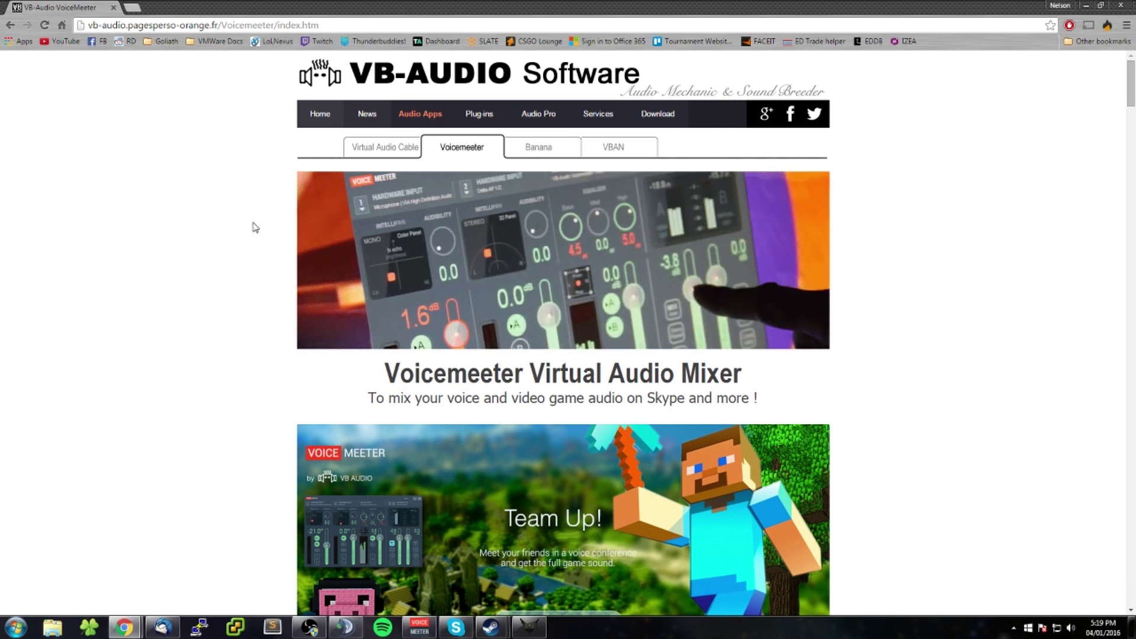
click(550, 148)
scroll(484, 175, down, 6)
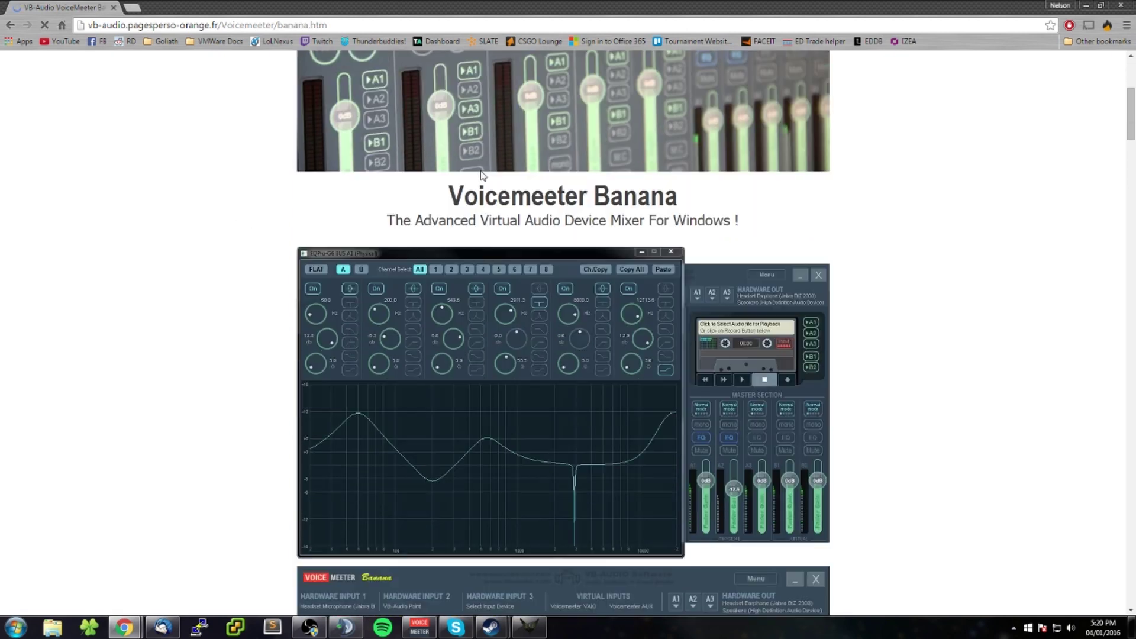
scroll(564, 251, up, 6)
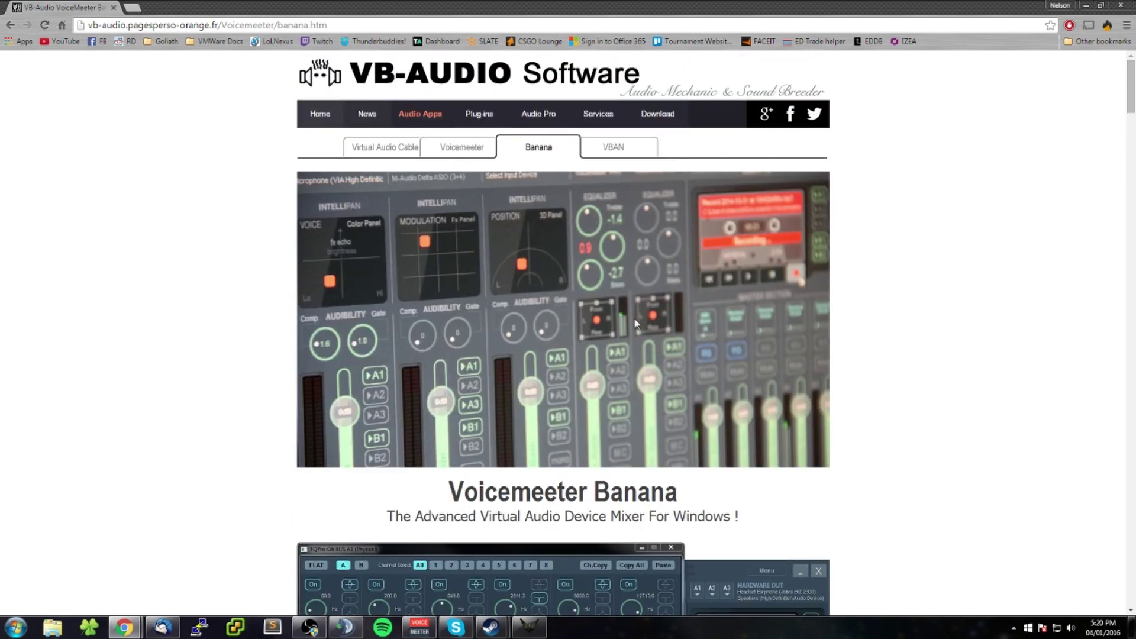
right_click(1071, 628)
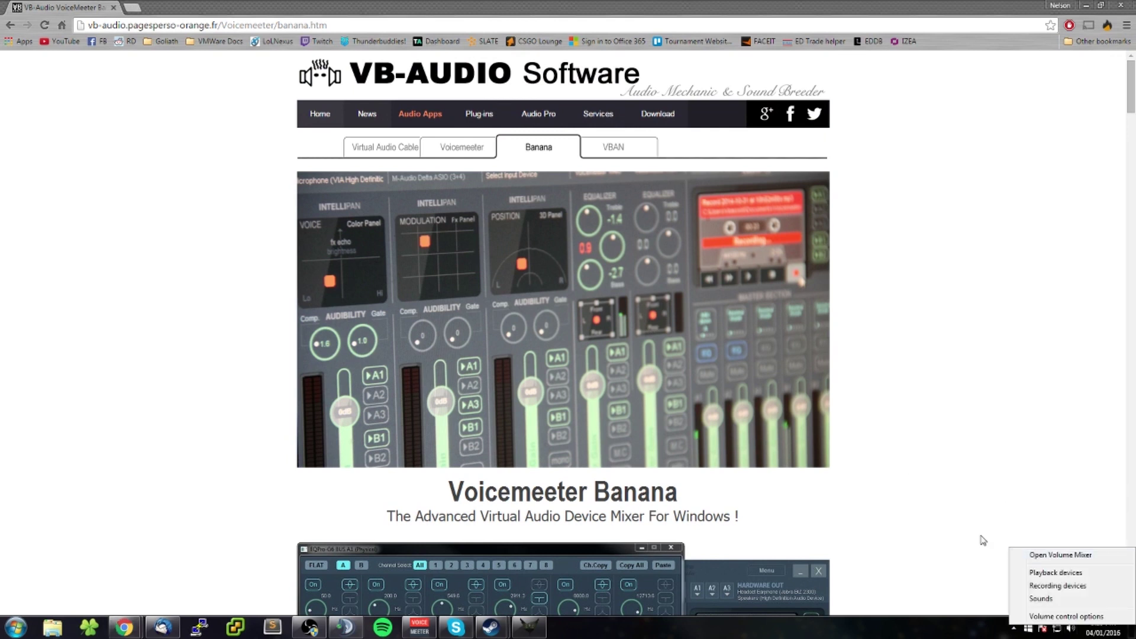
click(1054, 573)
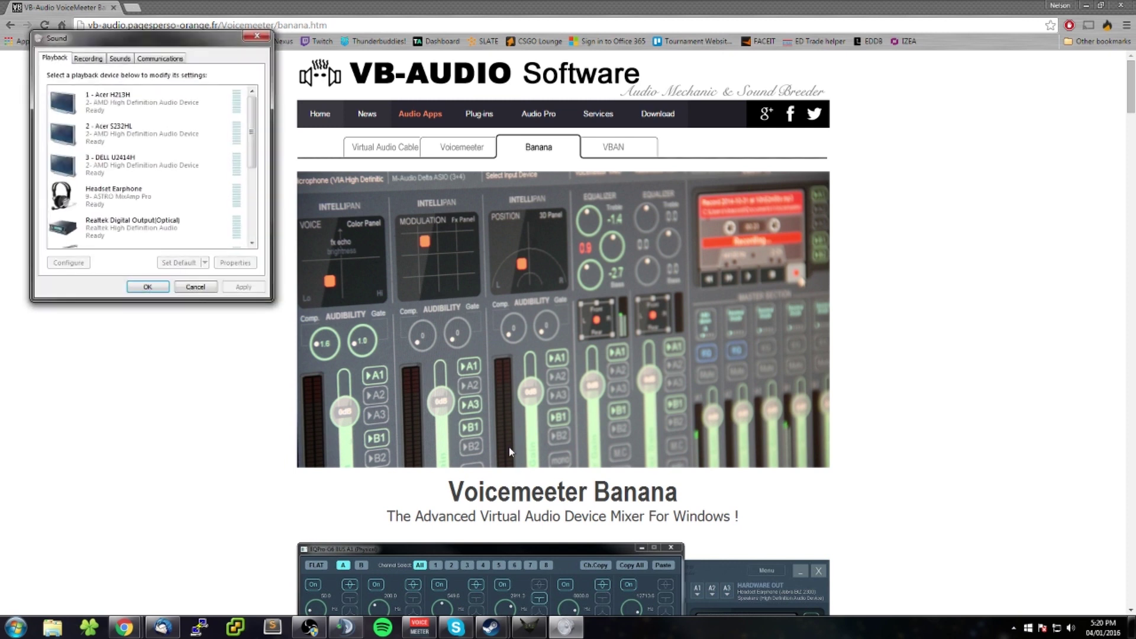
scroll(183, 197, down, 5)
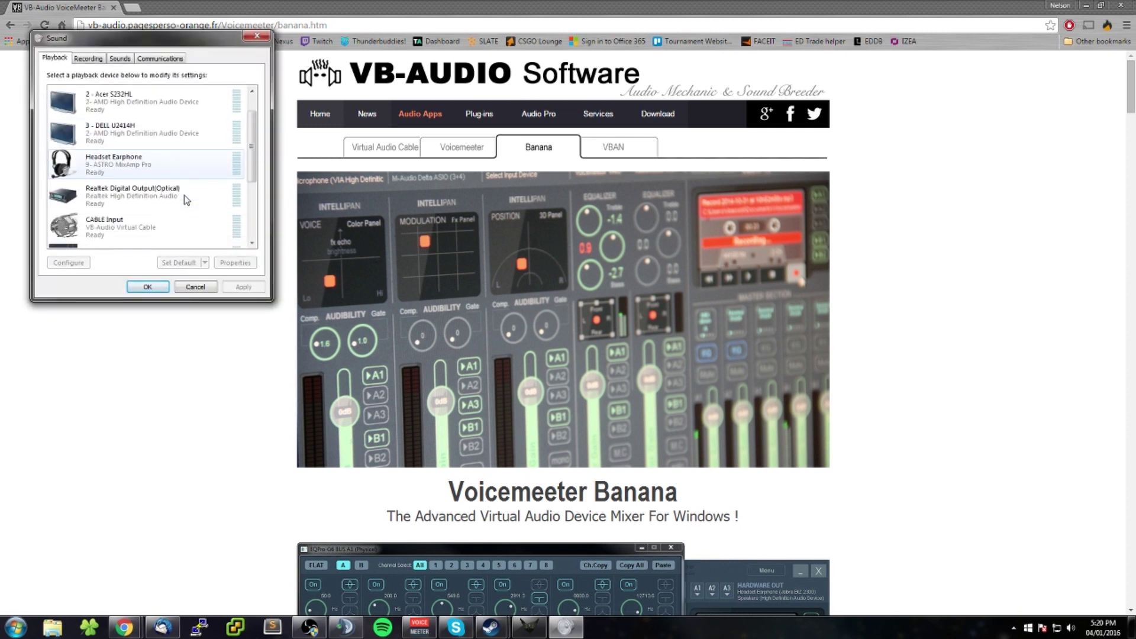
scroll(188, 197, up, 3)
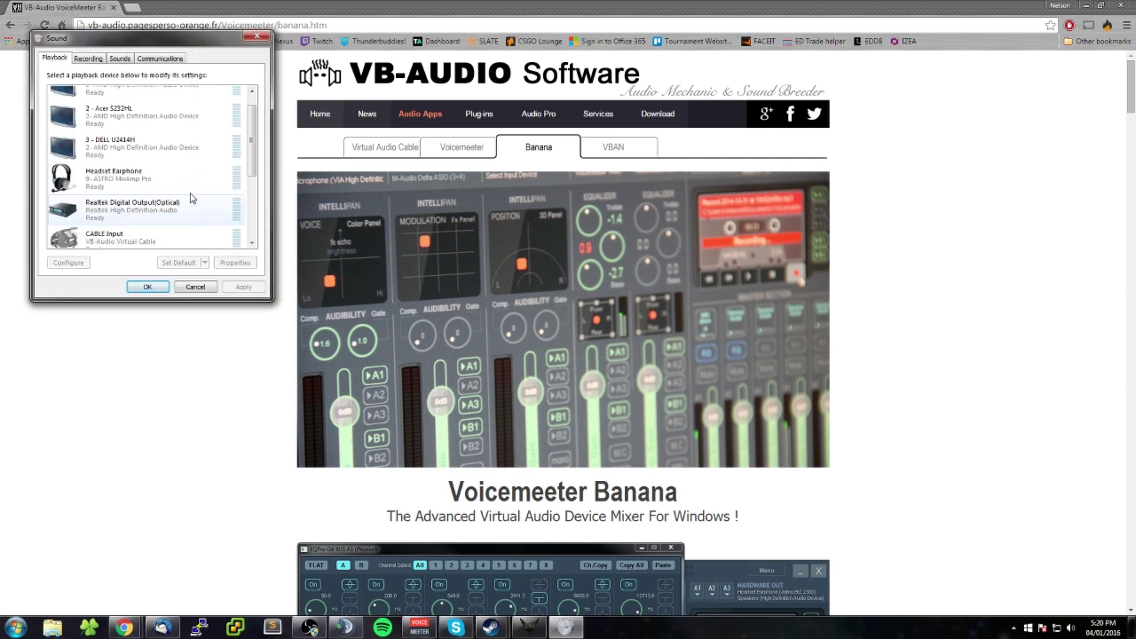
scroll(190, 195, down, 1)
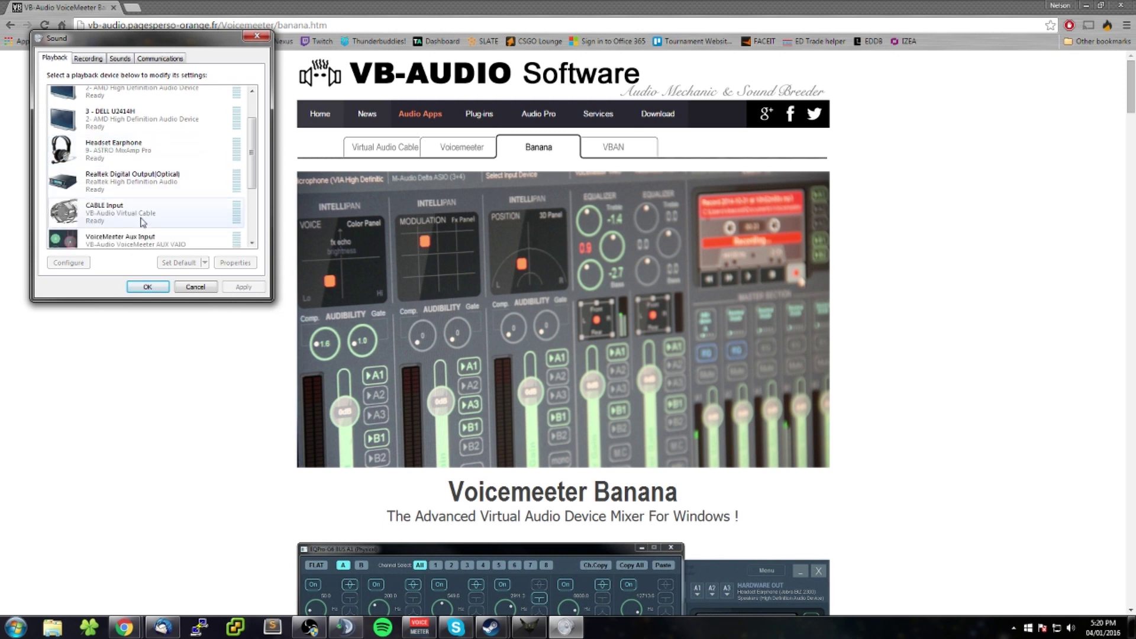
click(182, 179)
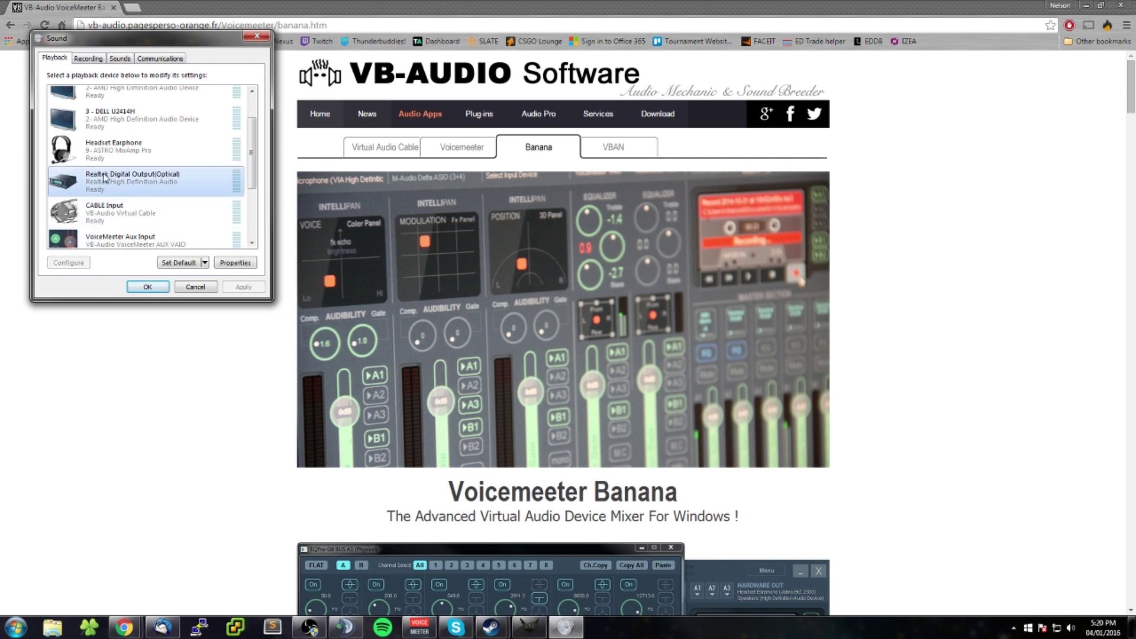
scroll(175, 181, up, 1)
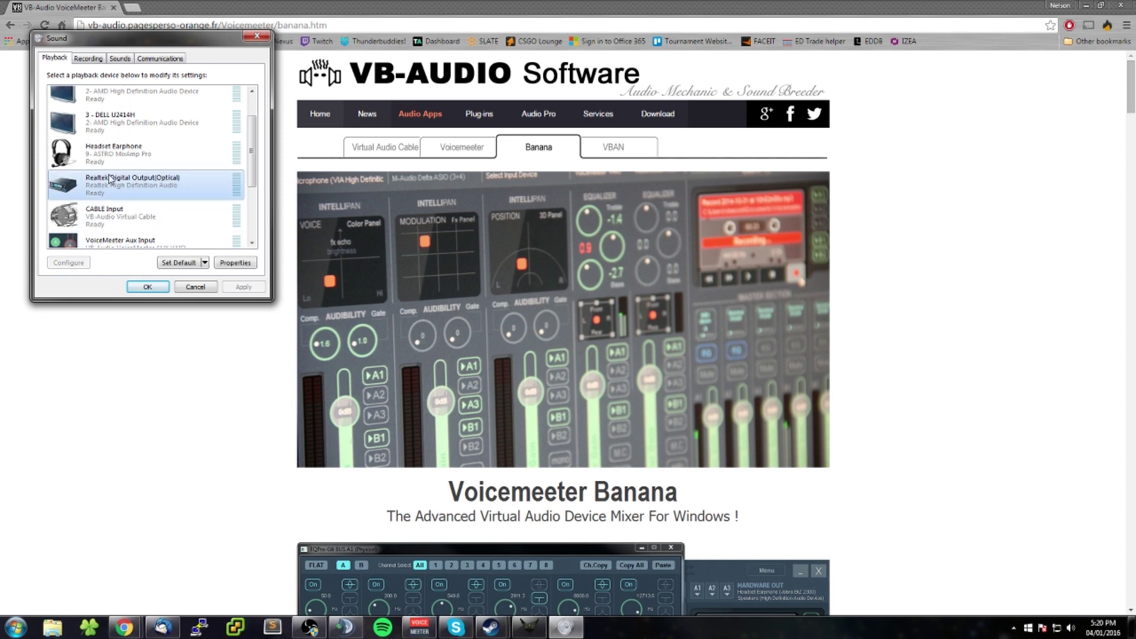
click(142, 155)
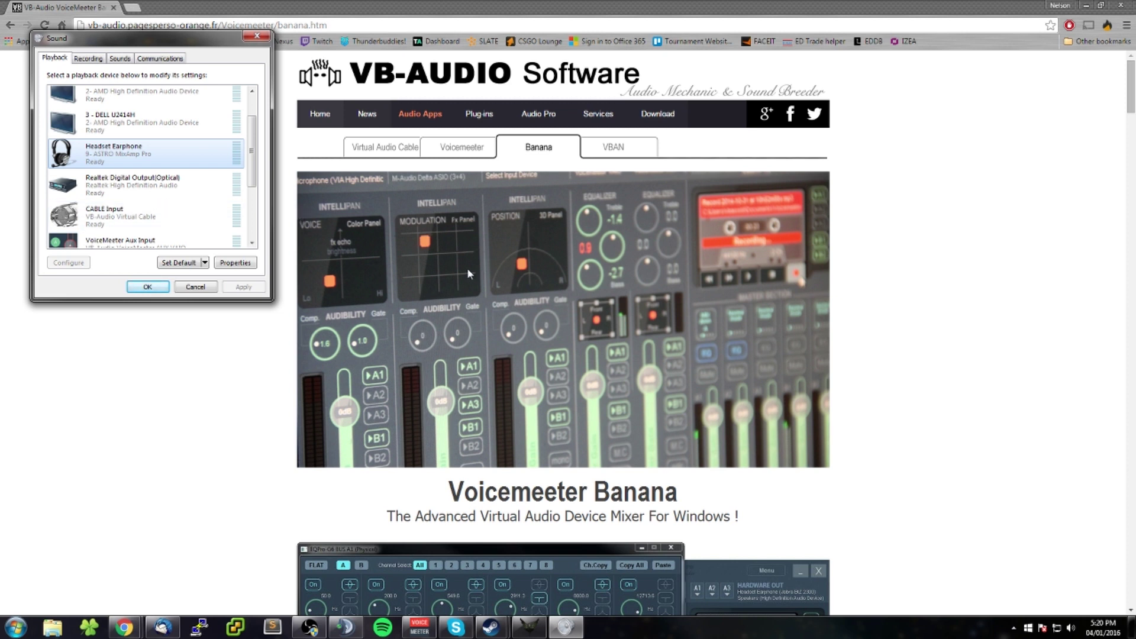
scroll(110, 221, down, 3)
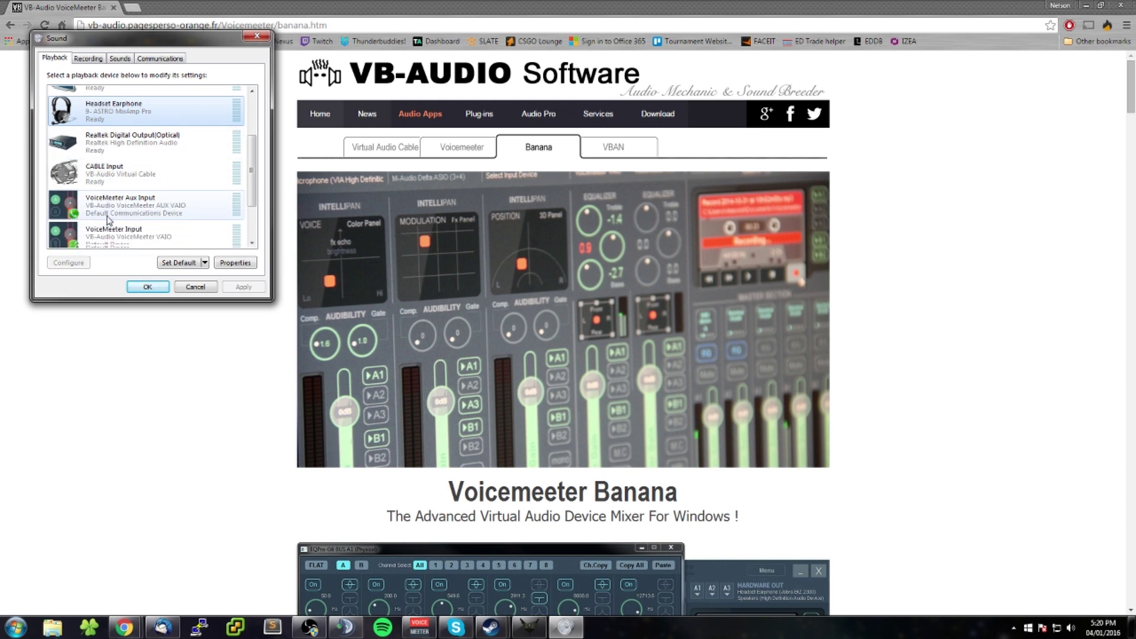
Step: Return to the Banana web page and nudge the Voicemeeter Banana mixer slightly up-left over it
click(127, 394)
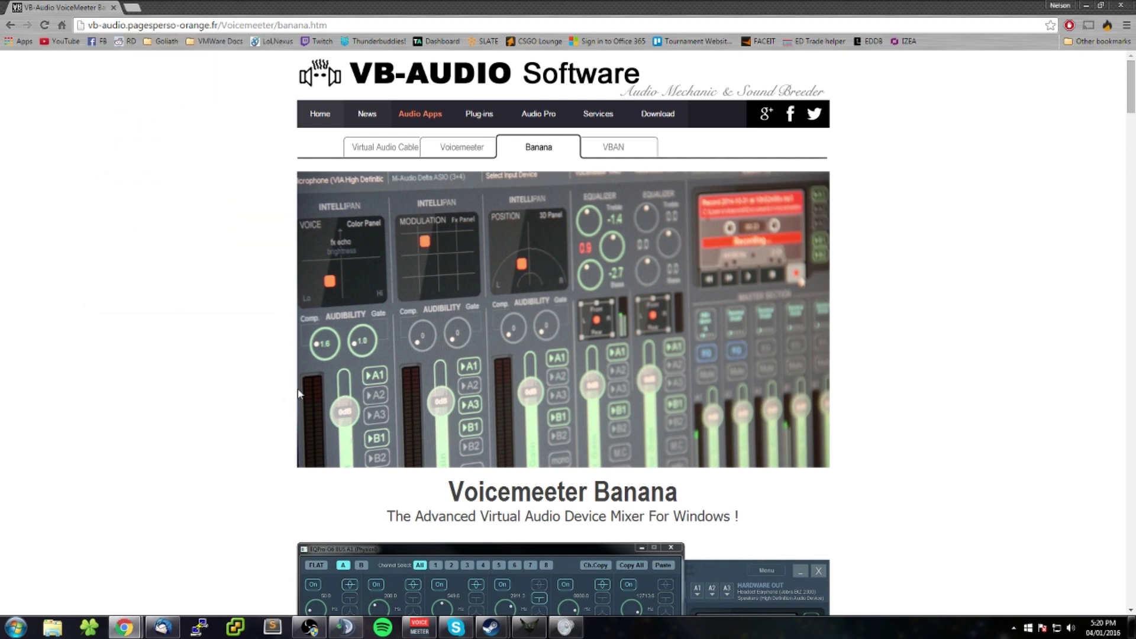
scroll(850, 400, down, 10)
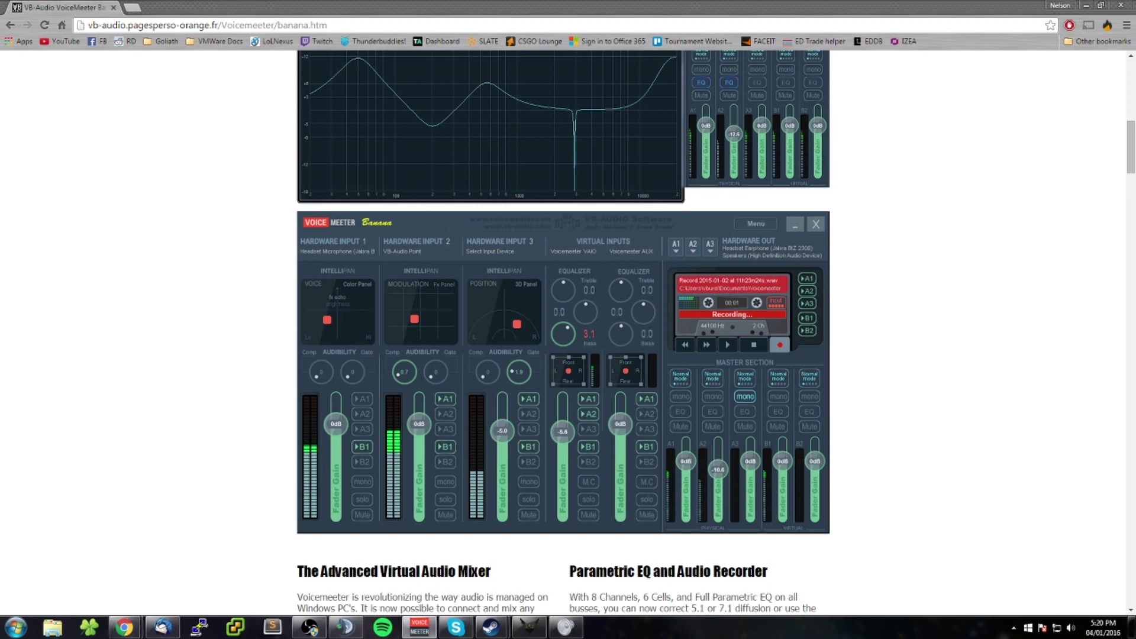
drag(583, 164, 569, 134)
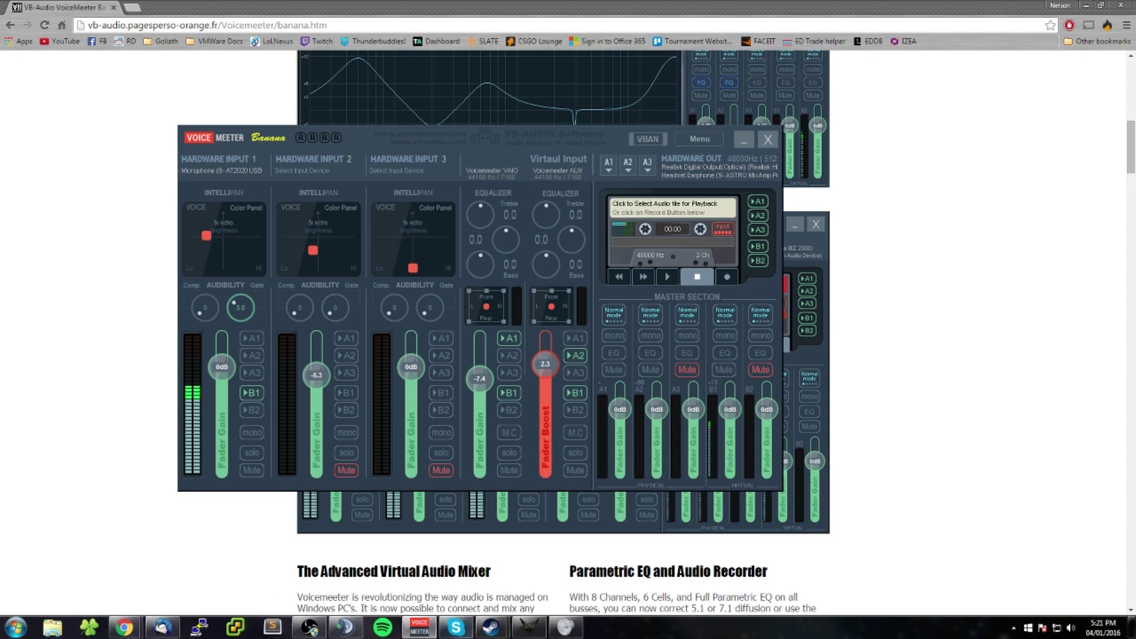
Step: Show the Sound dialog's recording devices and select VoiceMeeter Output
click(565, 627)
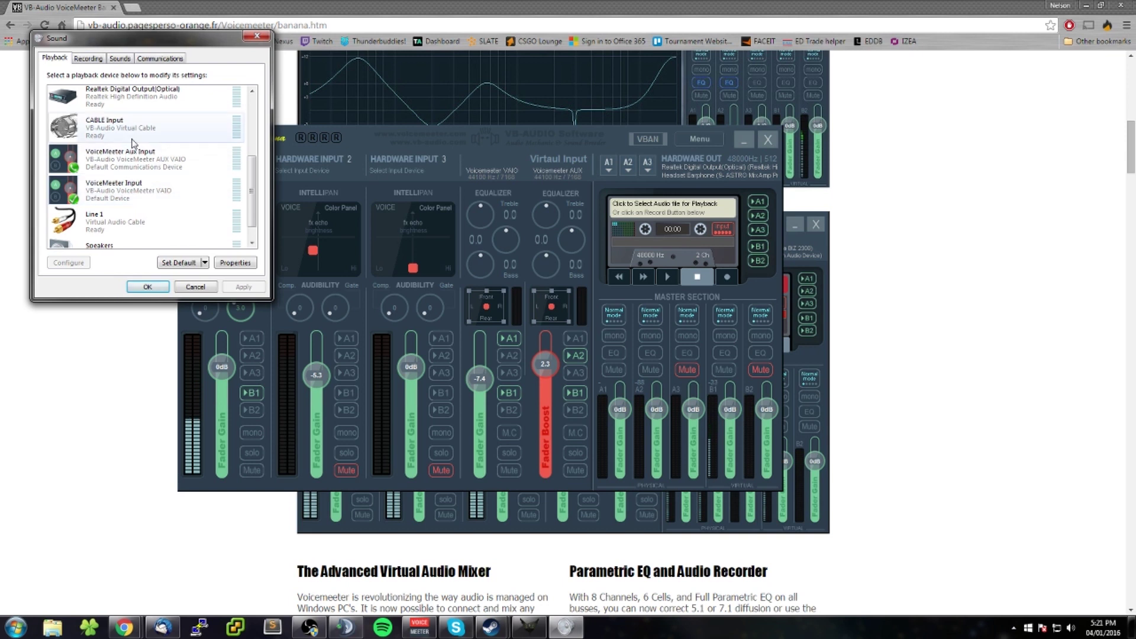
click(91, 59)
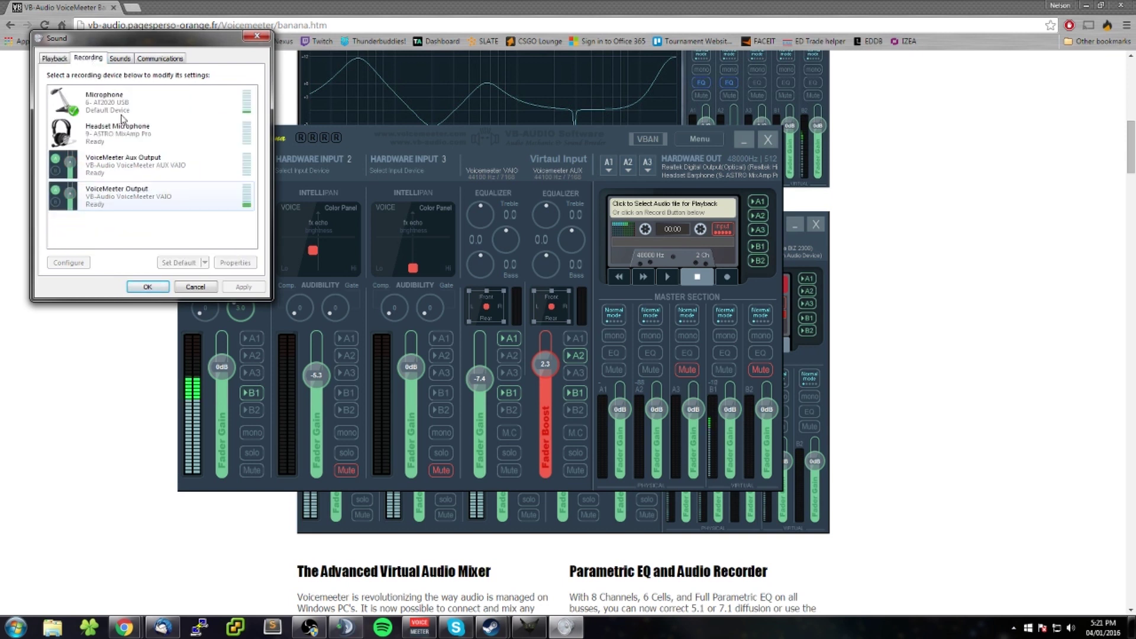
click(145, 193)
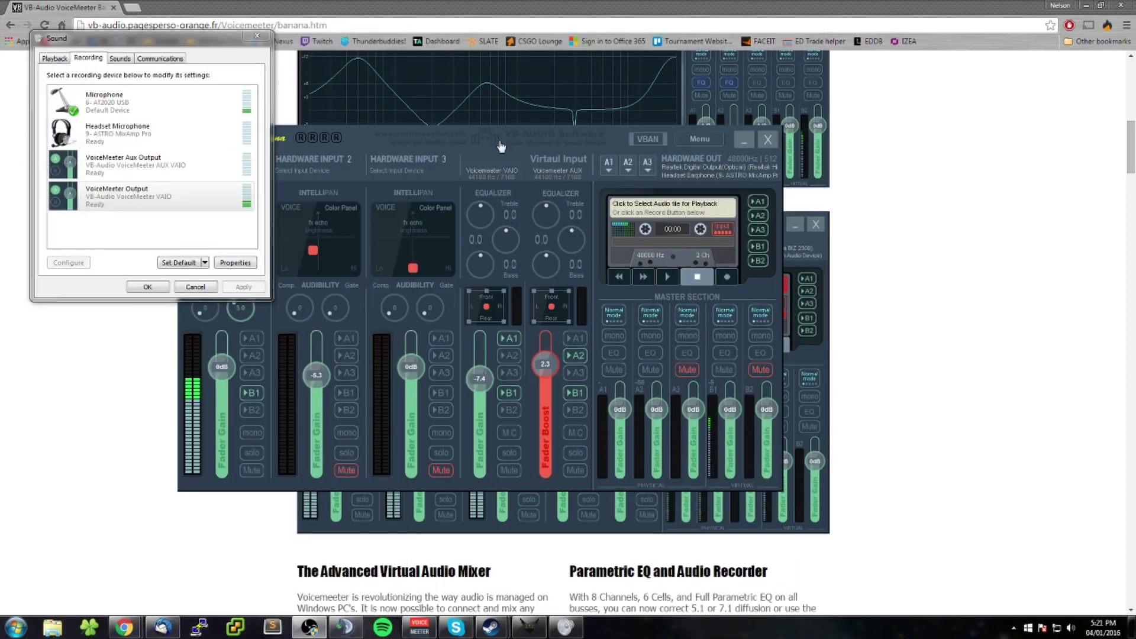
Step: Shift the mixer right and check the device choices for Hardware Input 1
drag(446, 131, 536, 130)
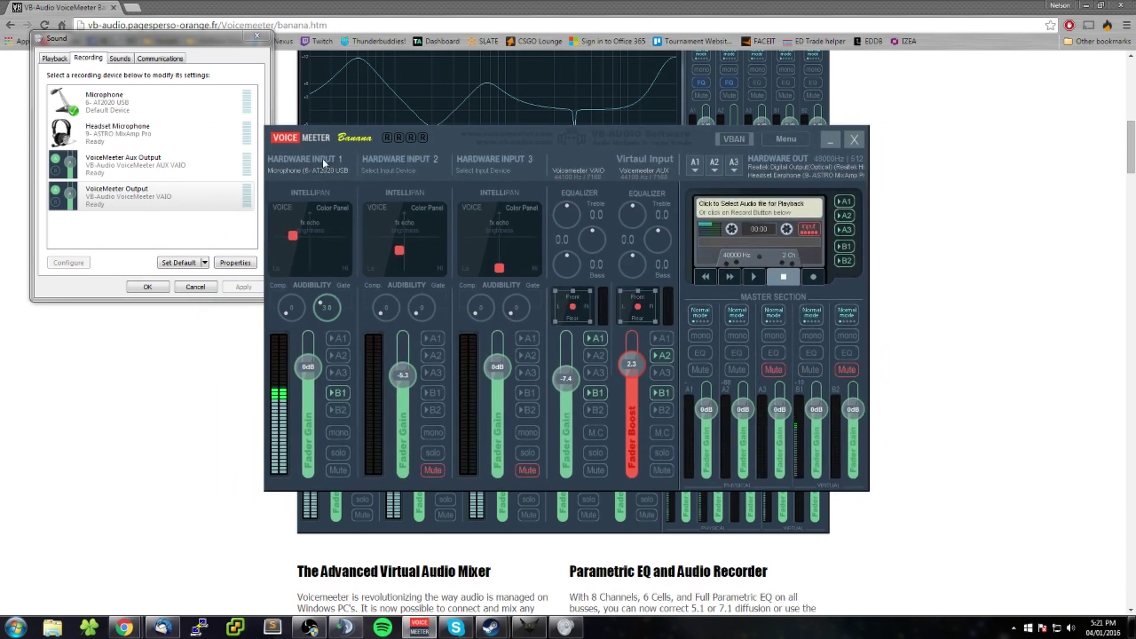
click(302, 171)
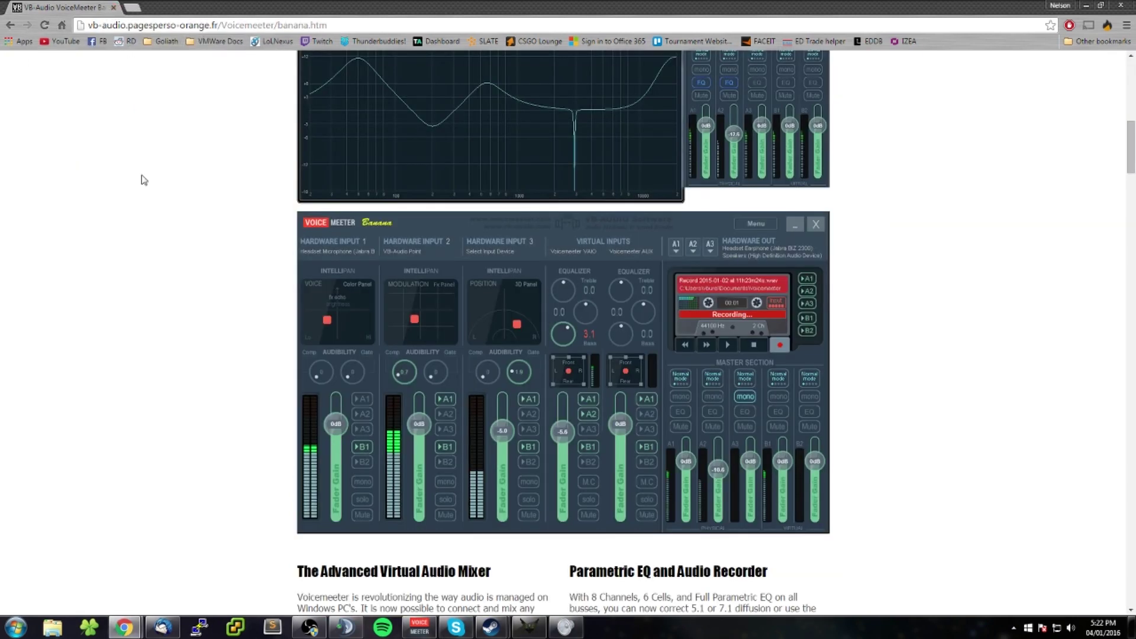
scroll(148, 182, up, 12)
Step: Scroll the Banana product page down past the Virtual I/O diagram and back
scroll(440, 228, down, 10)
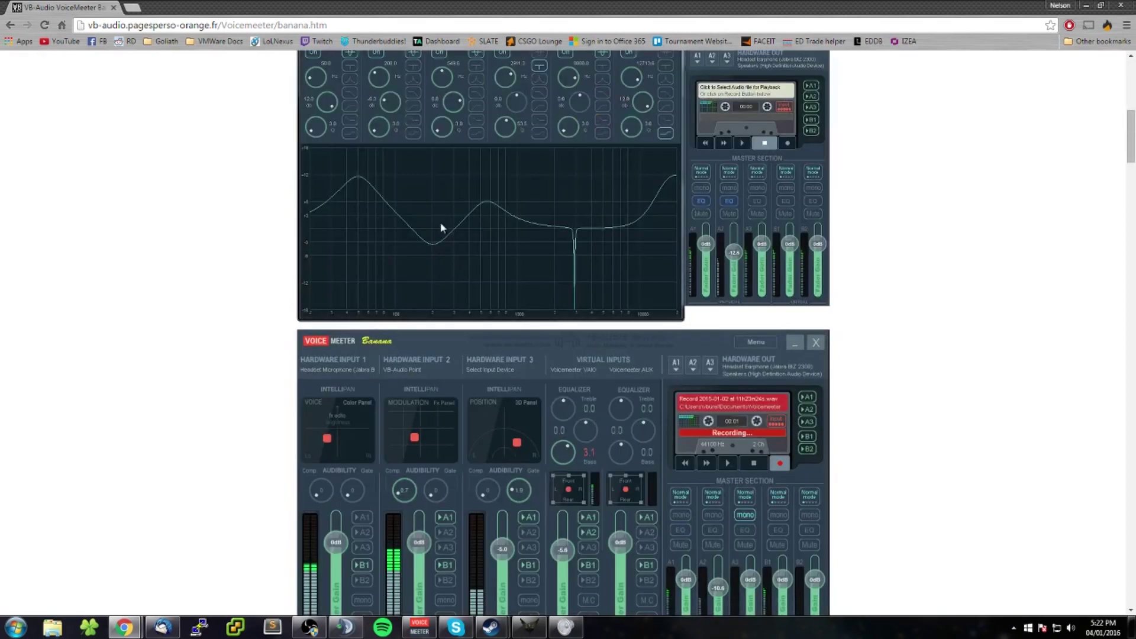
scroll(440, 228, down, 13)
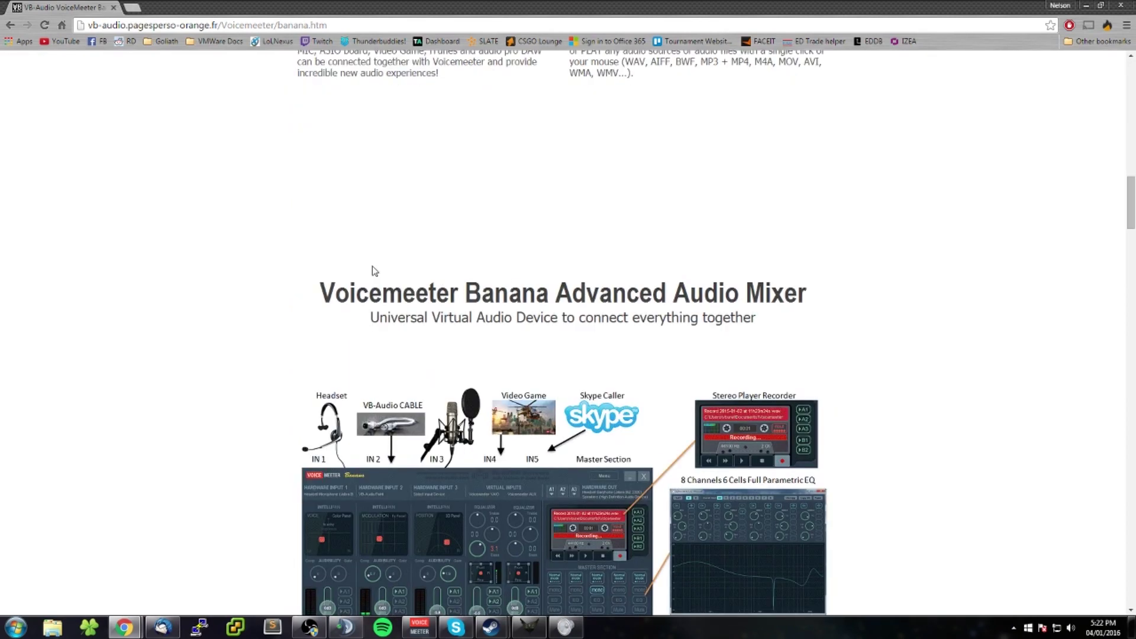
scroll(374, 271, down, 5)
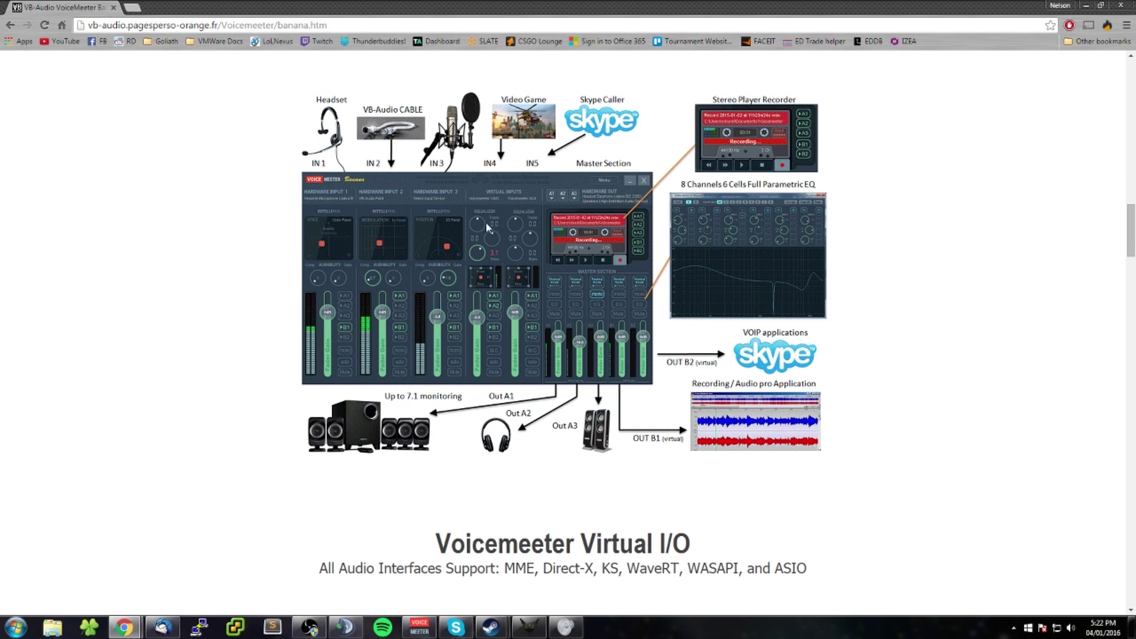
scroll(498, 223, down, 2)
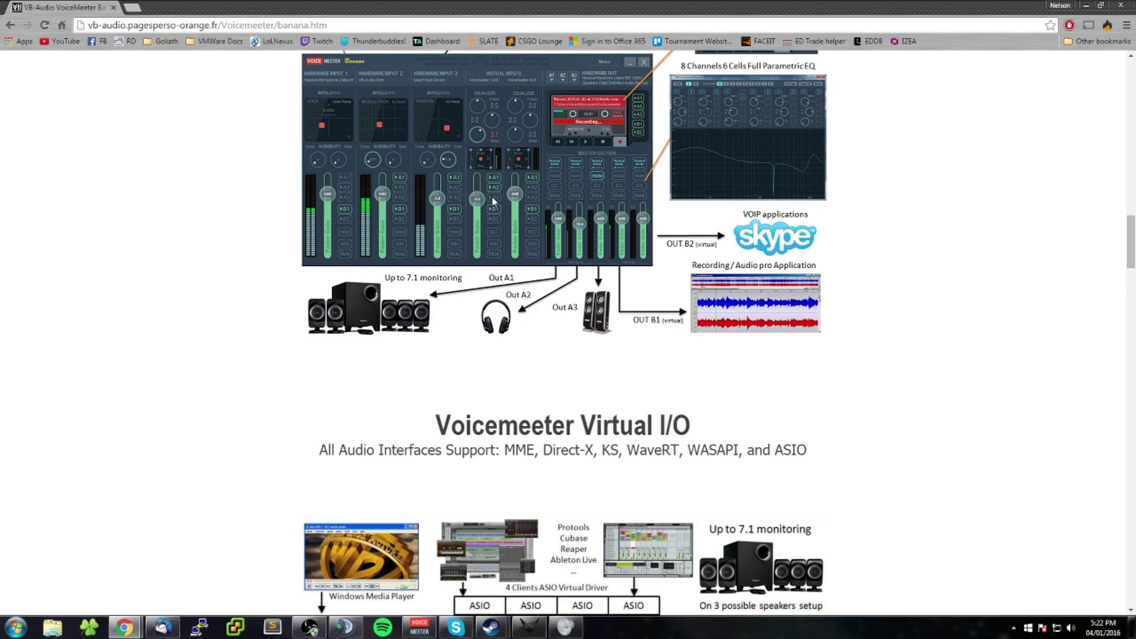
scroll(492, 201, up, 20)
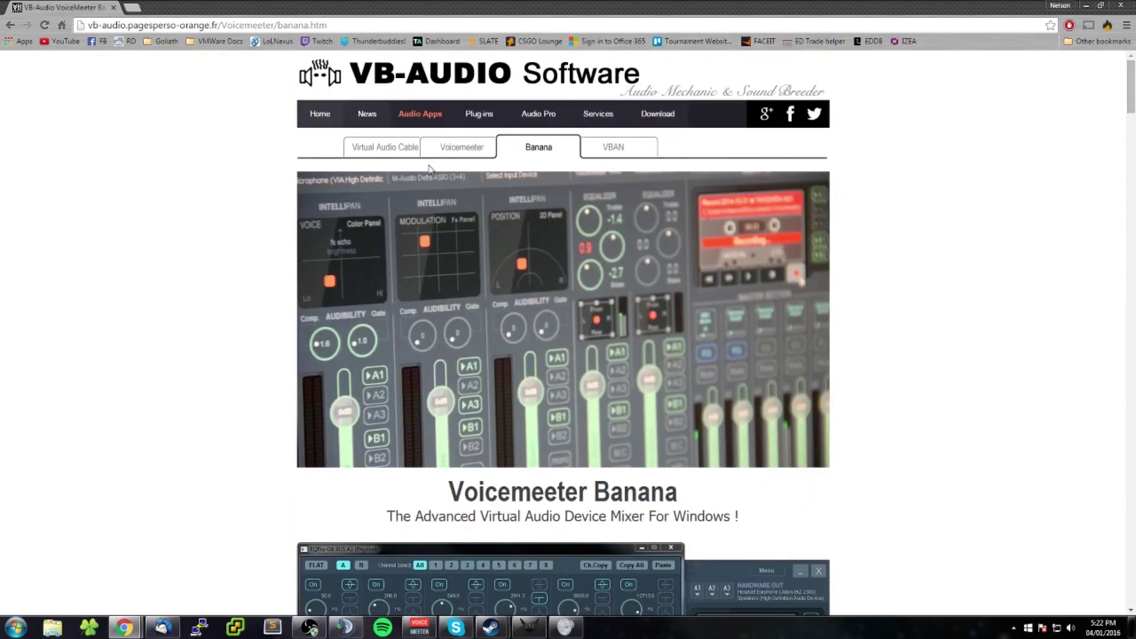
Step: Open the original Voicemeeter product page and scroll to its Virtual Audio Mixer section
click(456, 149)
scroll(437, 307, down, 18)
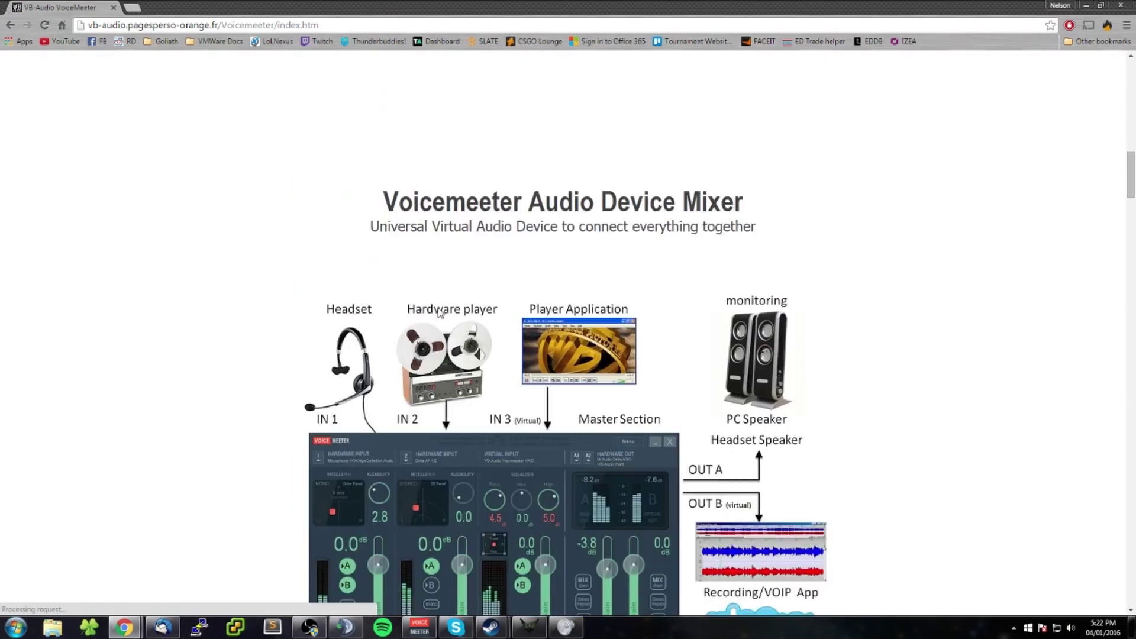
scroll(439, 313, down, 5)
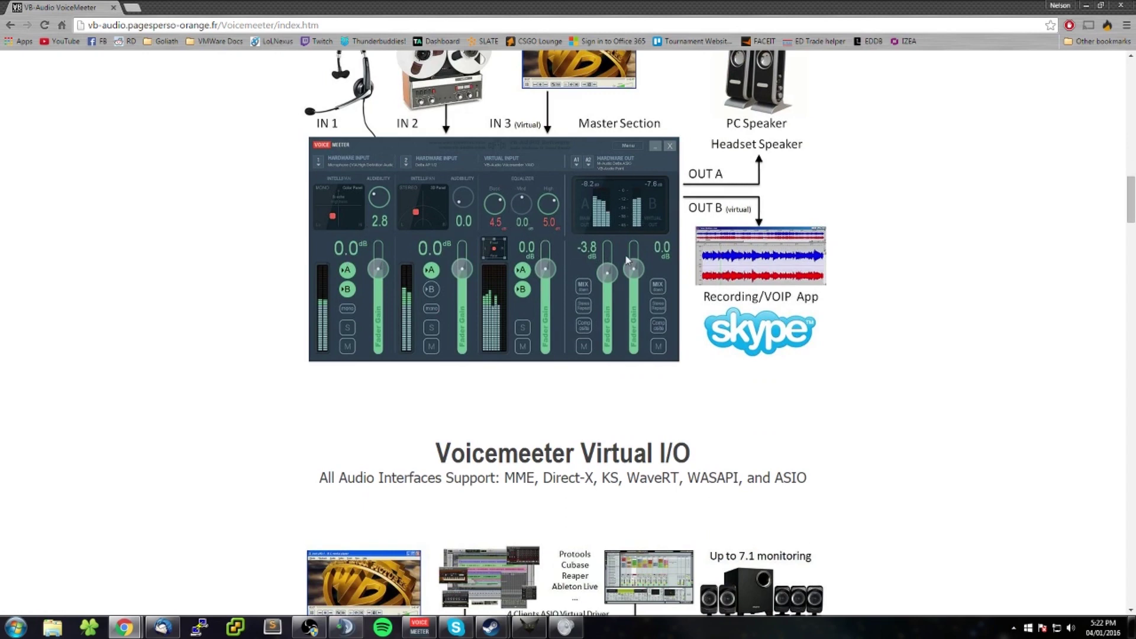
scroll(591, 225, down, 5)
scroll(578, 206, down, 5)
scroll(578, 206, up, 18)
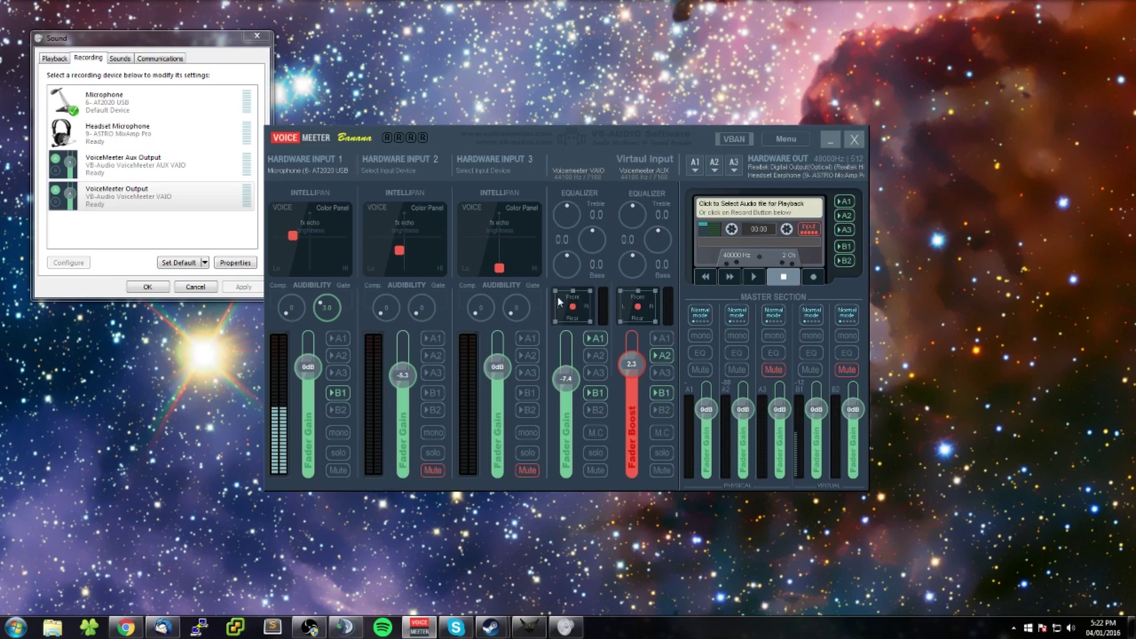
Step: Rearrange the windows, route the VAIO virtual input to A1, and show Sound's playback devices
drag(439, 138, 525, 107)
drag(196, 46, 215, 185)
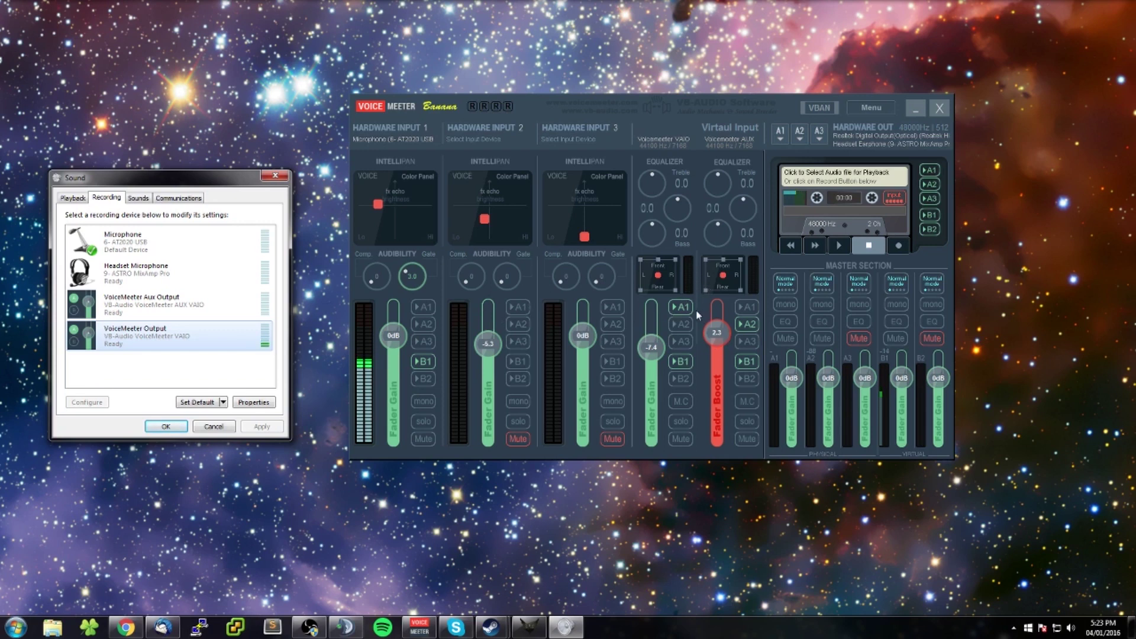
click(678, 307)
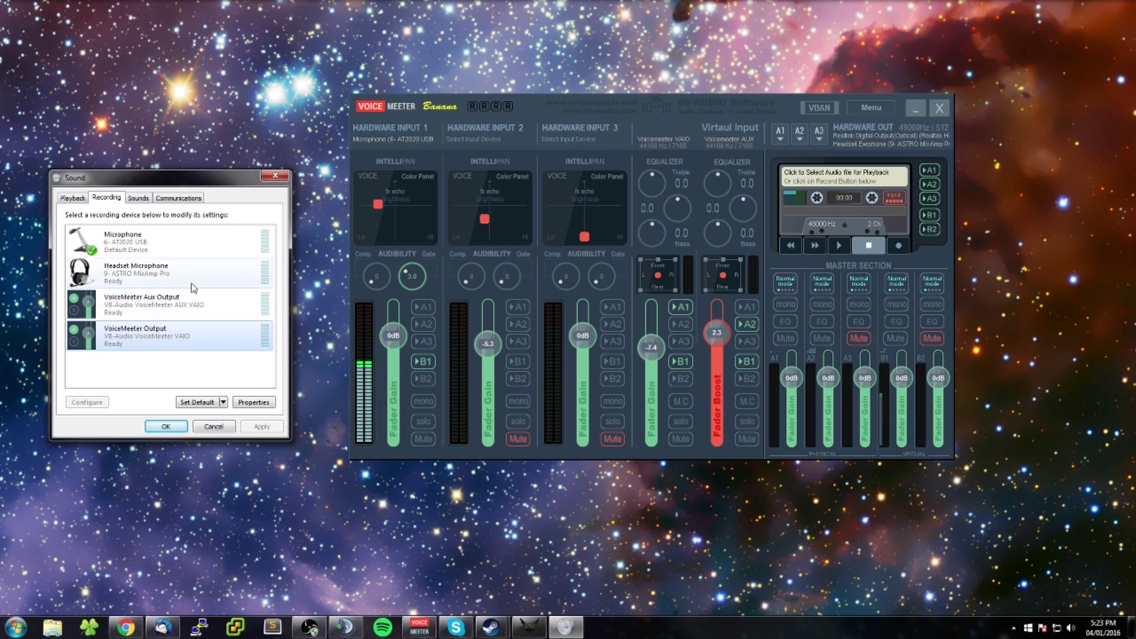
click(73, 198)
Step: Scroll the playback device list, then check A2's device (ASTRO MixAmp Pro checked)
scroll(148, 343, down, 2)
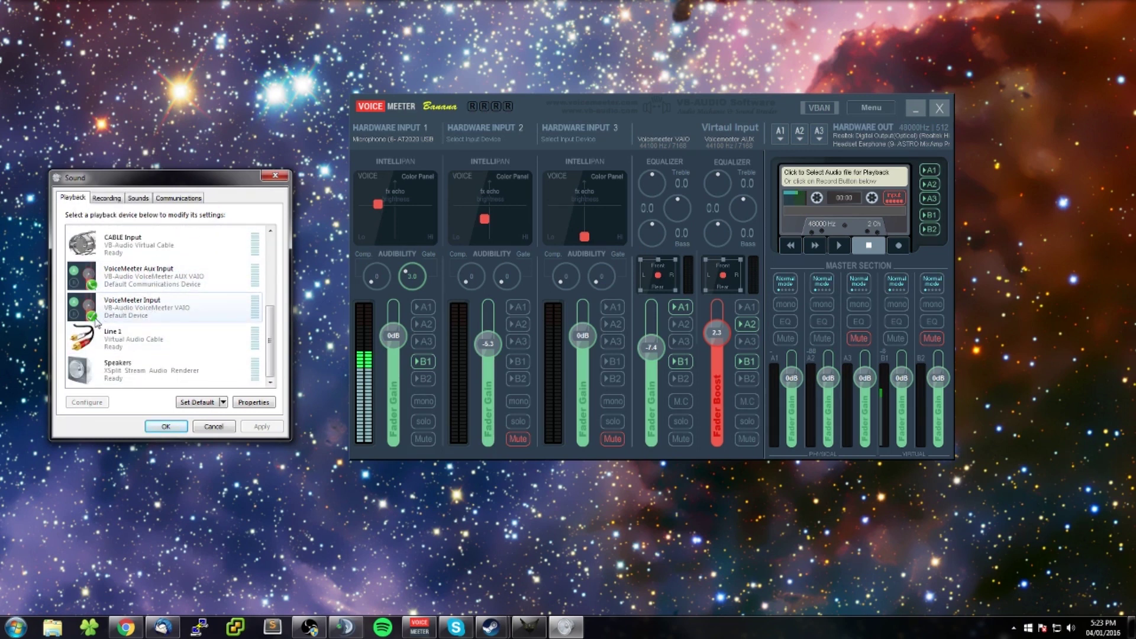
scroll(118, 325, up, 2)
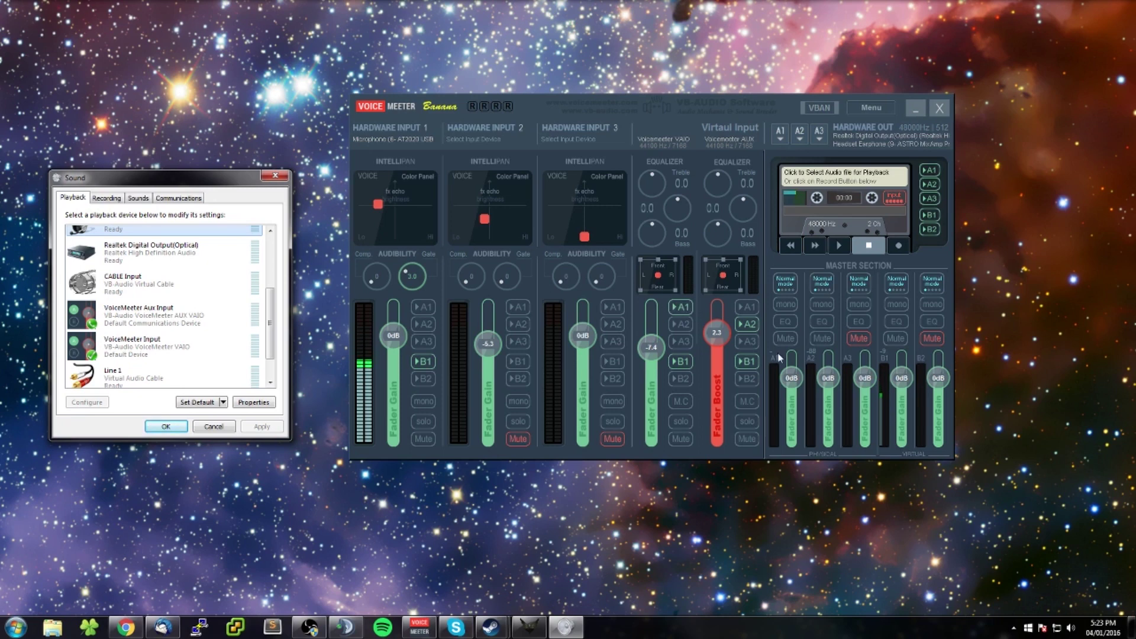
click(803, 142)
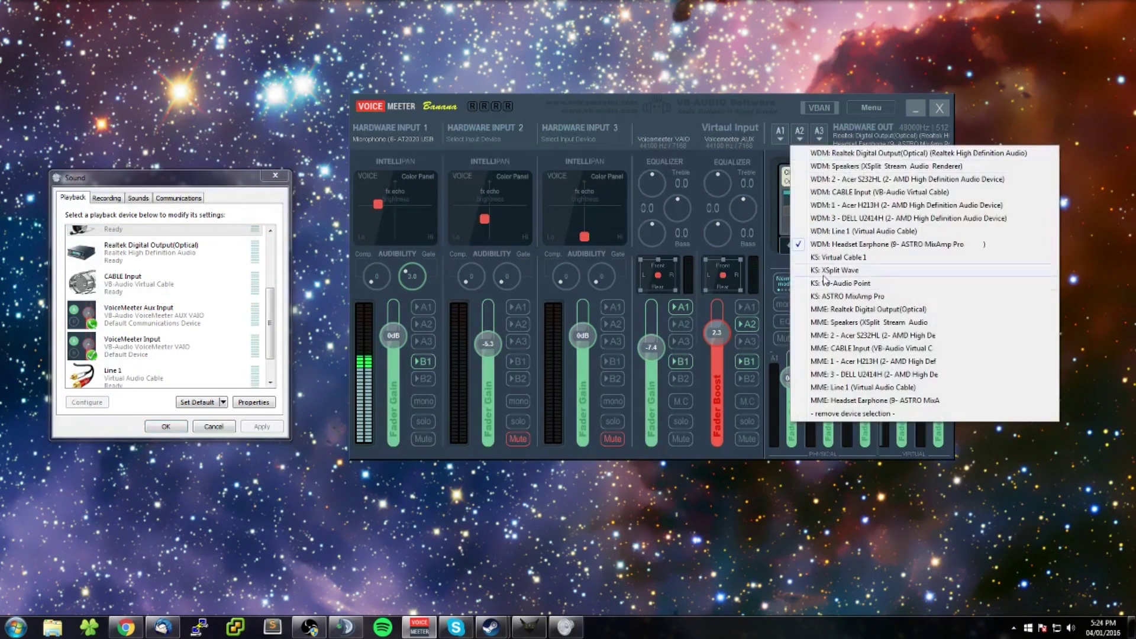
Step: Keep A2's device unchanged, send the AUX virtual input to A2, and select Realtek Digital Output
click(917, 238)
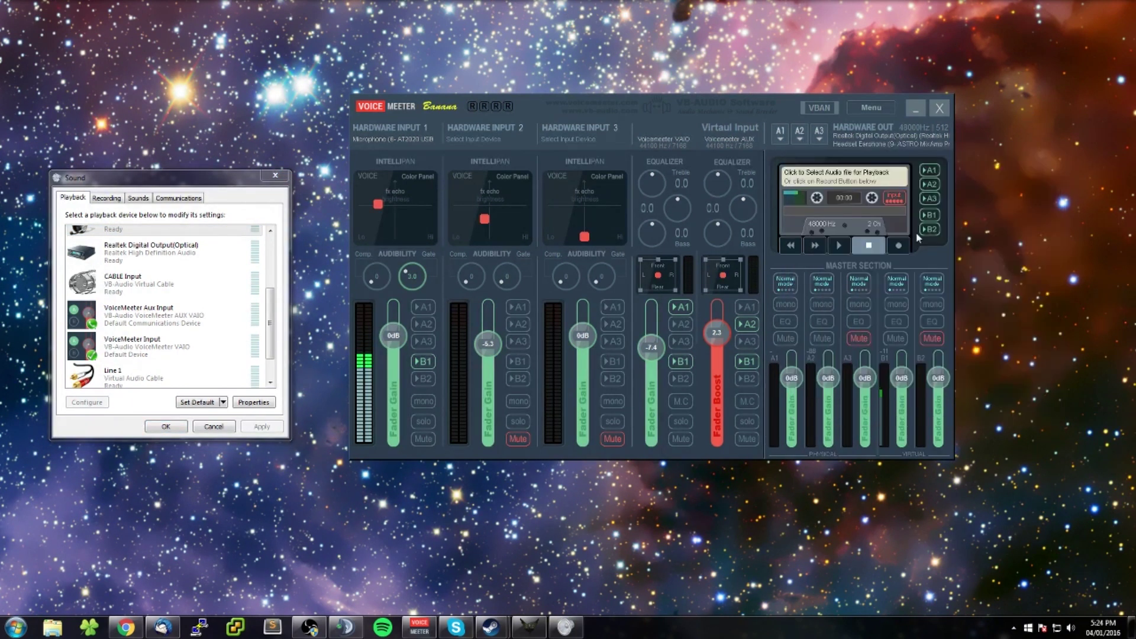
click(747, 326)
click(162, 260)
scroll(163, 272, up, 3)
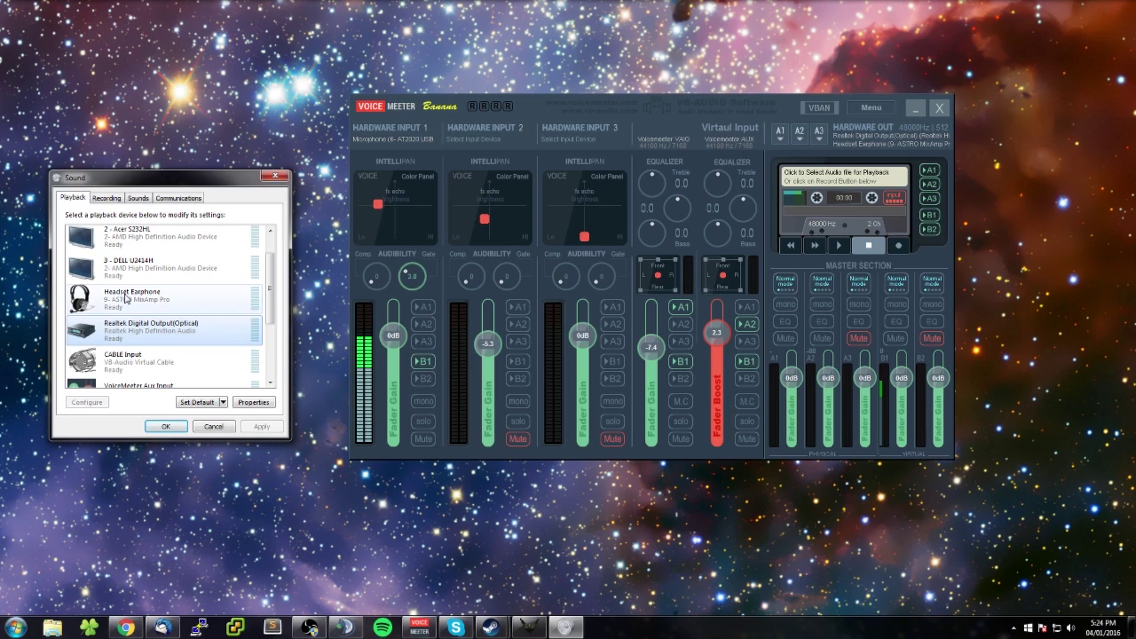
Step: Look over the Headset Earphone and VoiceMeeter Aux Input playback devices, then show recording devices
click(126, 299)
scroll(130, 307, down, 1)
scroll(131, 309, down, 1)
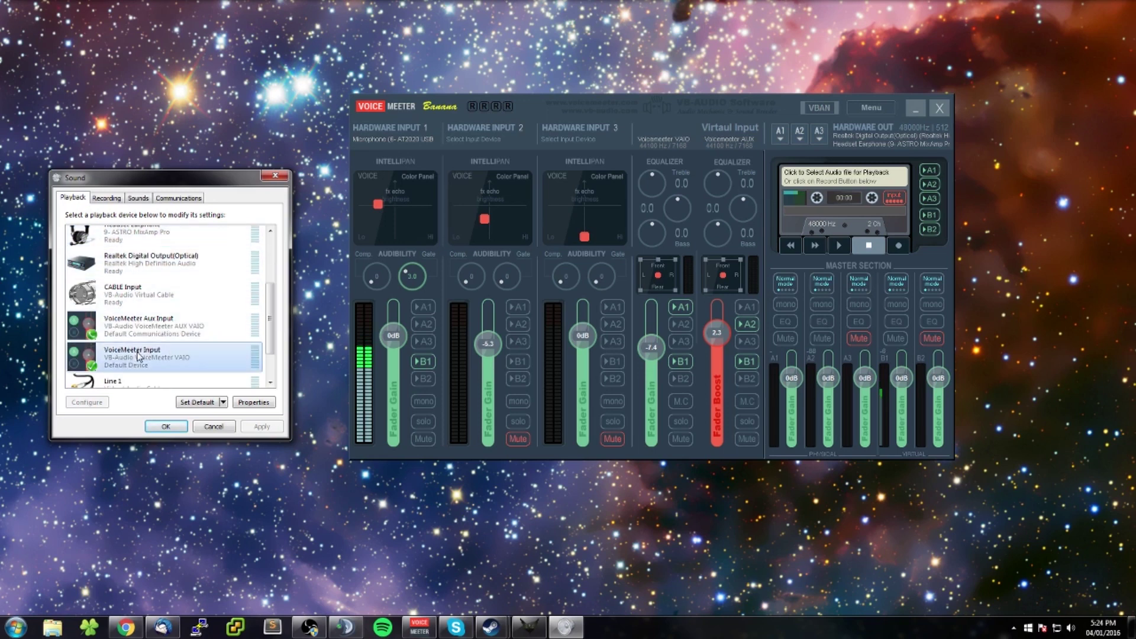
click(145, 327)
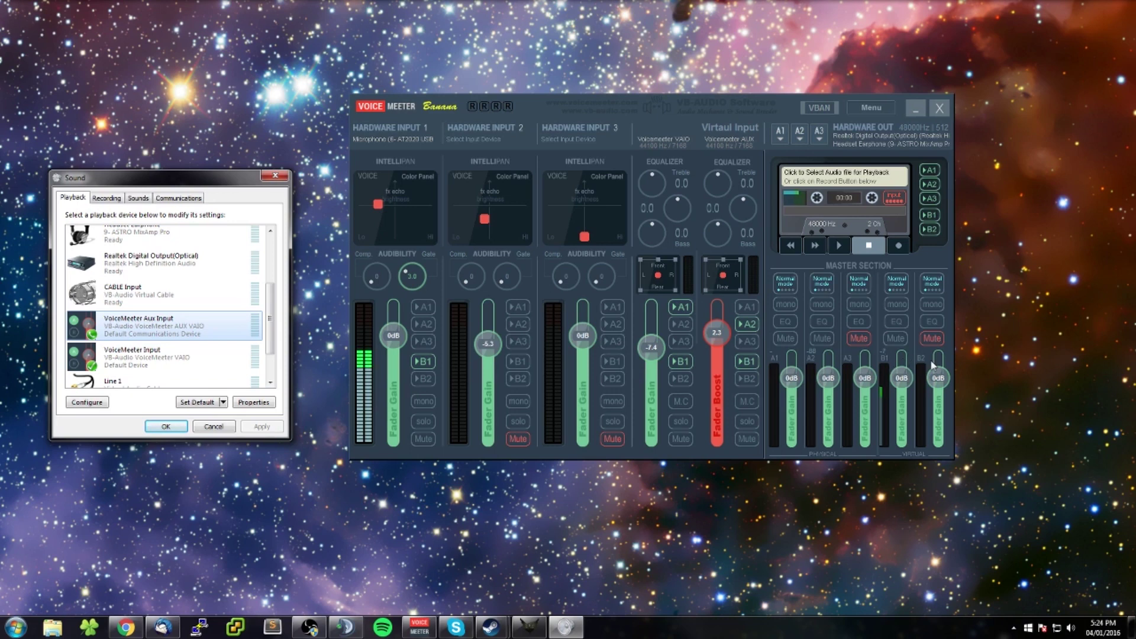
click(106, 197)
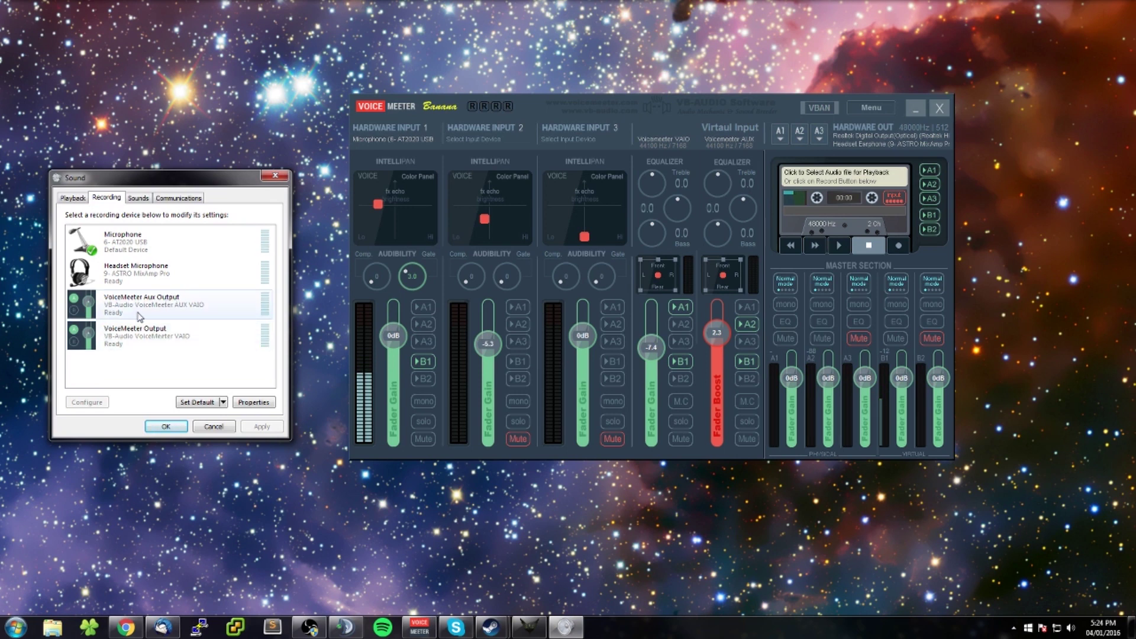
Step: Select VoiceMeeter Aux Output, toggle the AUX strip's A2 off and on twice, then show volume popup
click(222, 317)
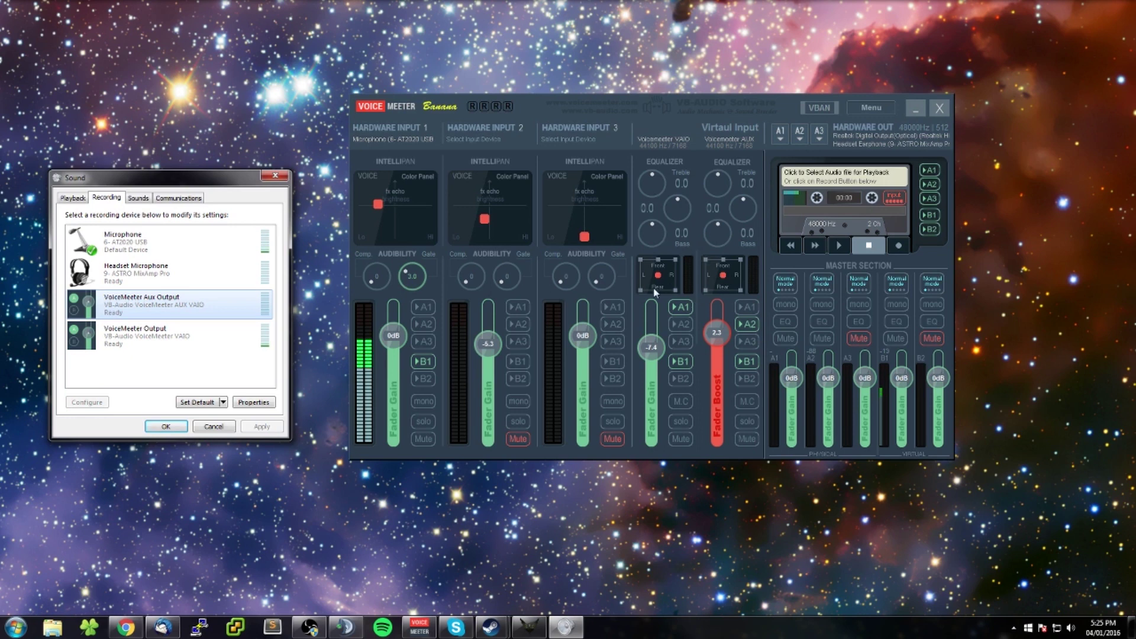
click(747, 324)
click(747, 324)
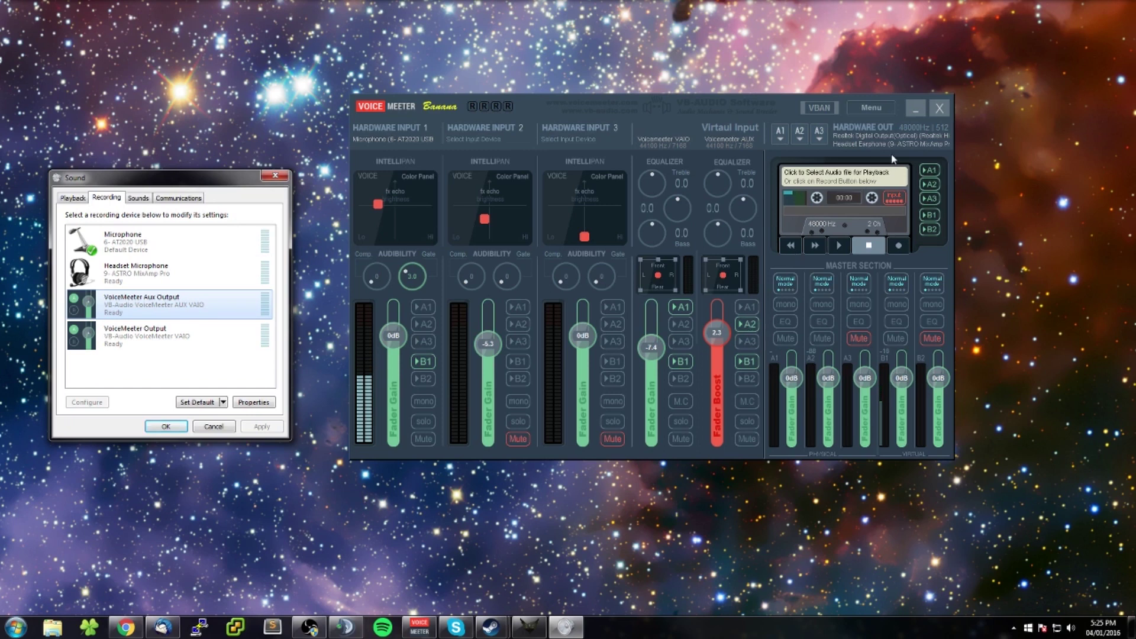
click(753, 325)
click(748, 325)
click(1070, 628)
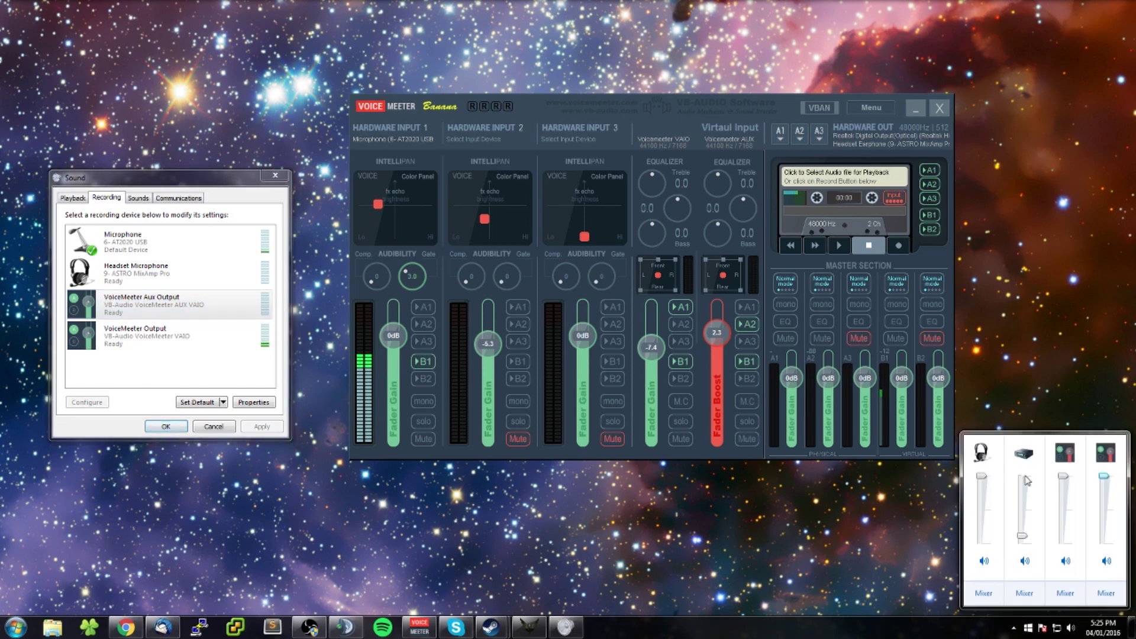
Step: Dismiss the volume popup, dock the mixer beside the Sound window, and show playback devices
click(1057, 382)
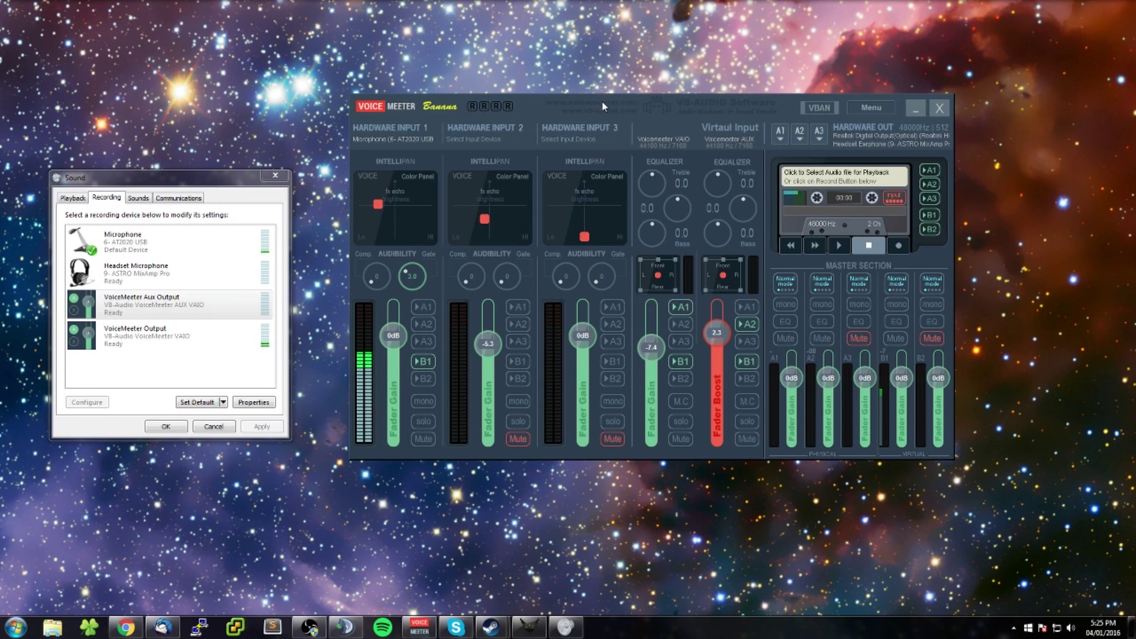
drag(604, 101, 1135, 394)
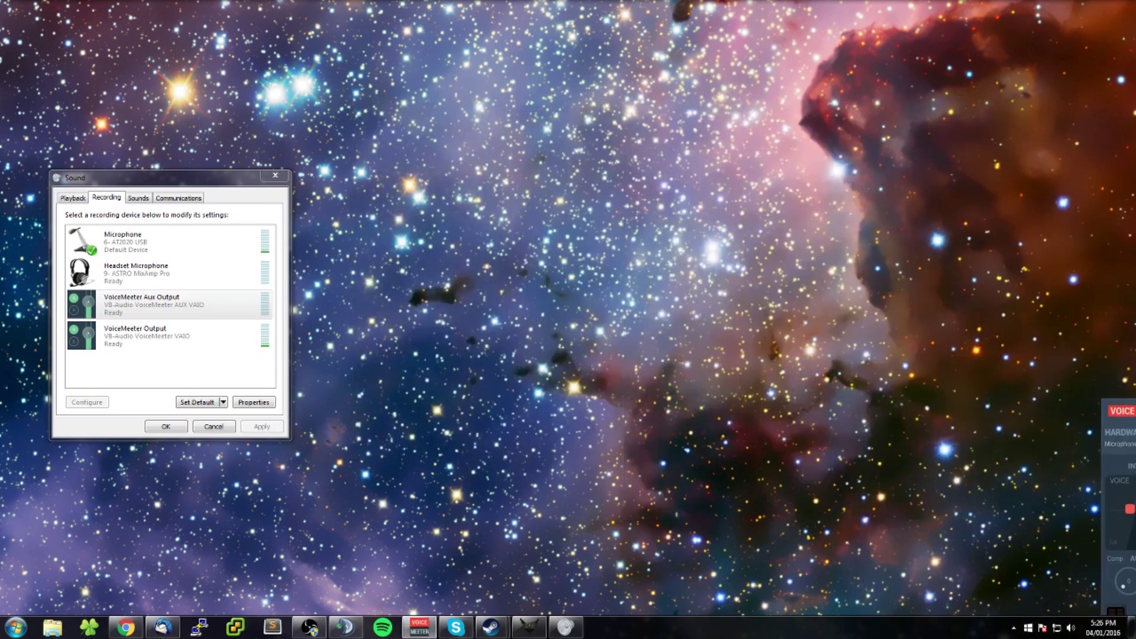
drag(1135, 171, 695, 140)
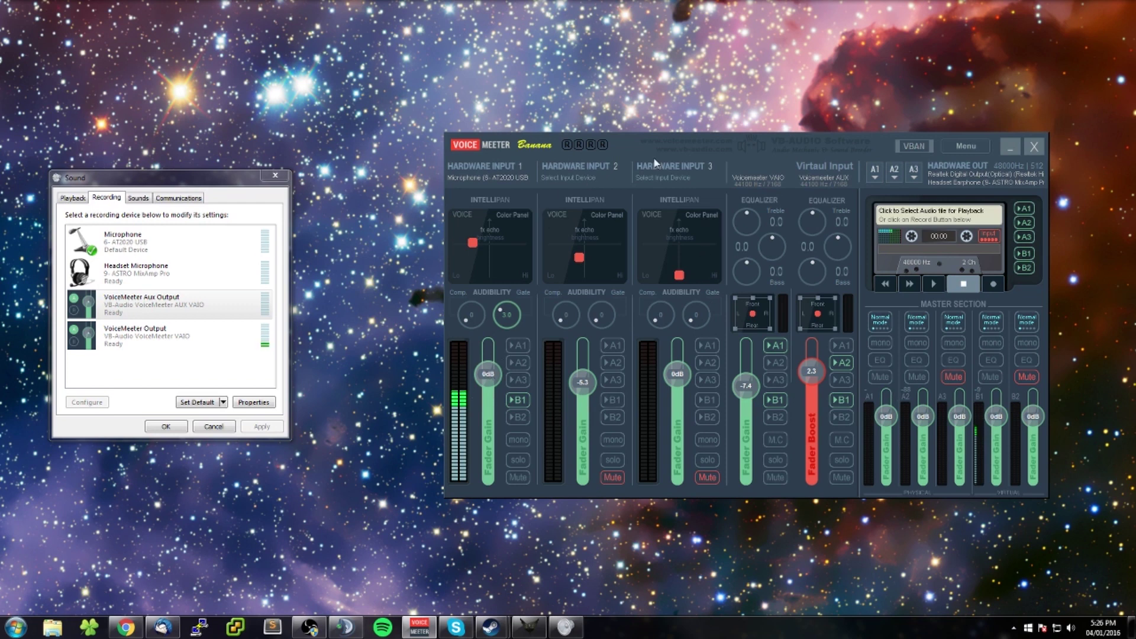
drag(685, 151, 573, 155)
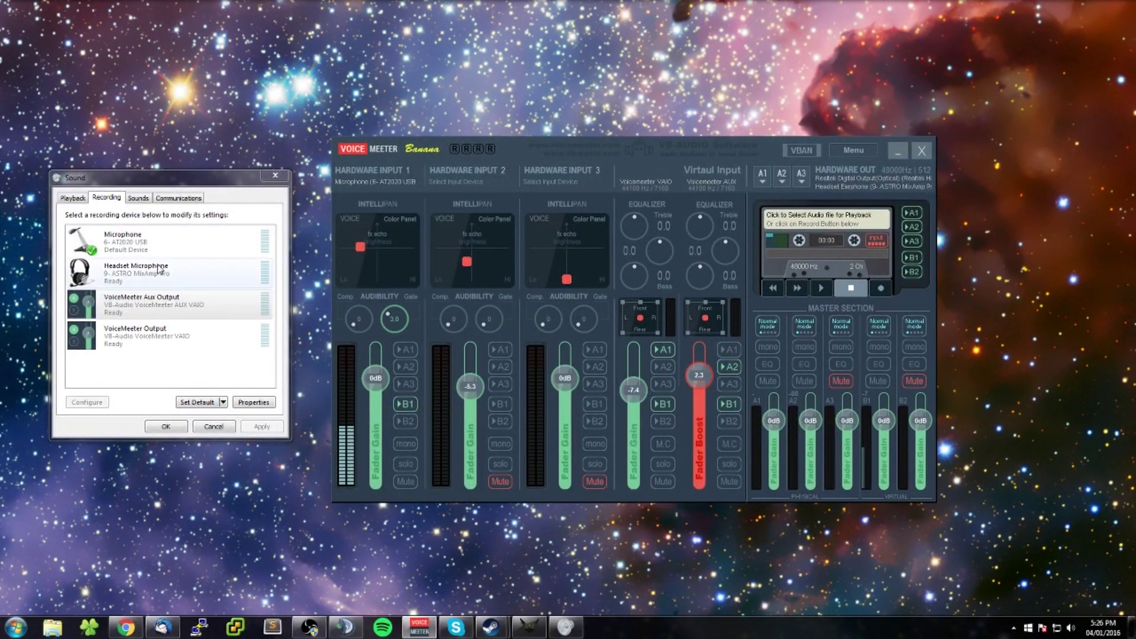
click(75, 198)
Step: Scroll up and down through the Sound dialog's playback device list
scroll(136, 246, down, 2)
scroll(144, 270, up, 3)
scroll(144, 267, up, 1)
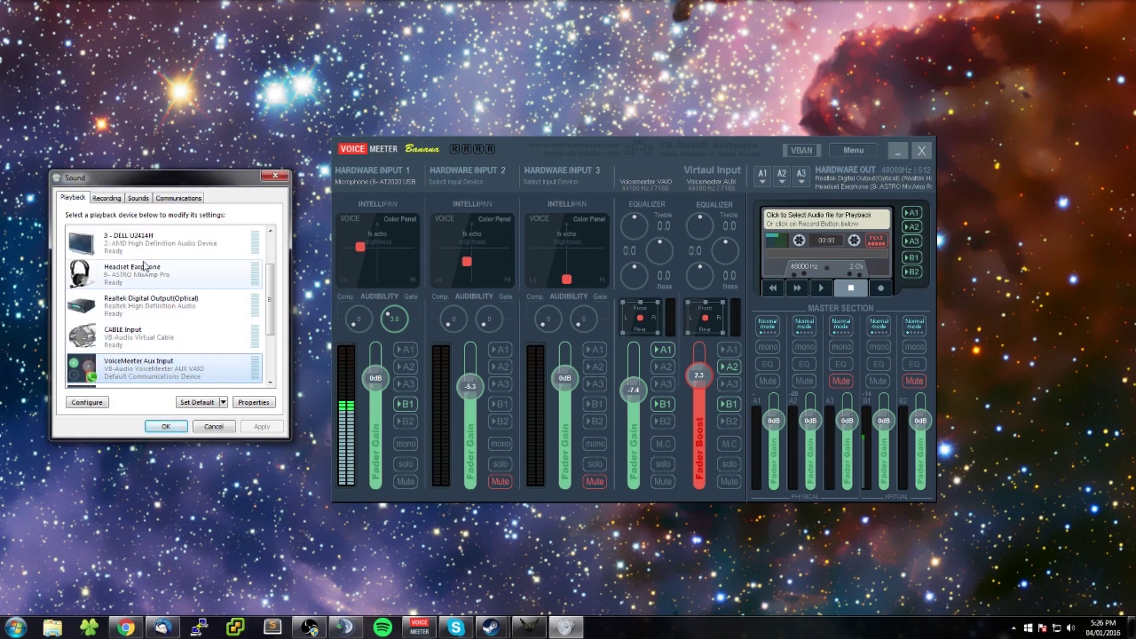
scroll(145, 266, down, 1)
scroll(177, 331, down, 1)
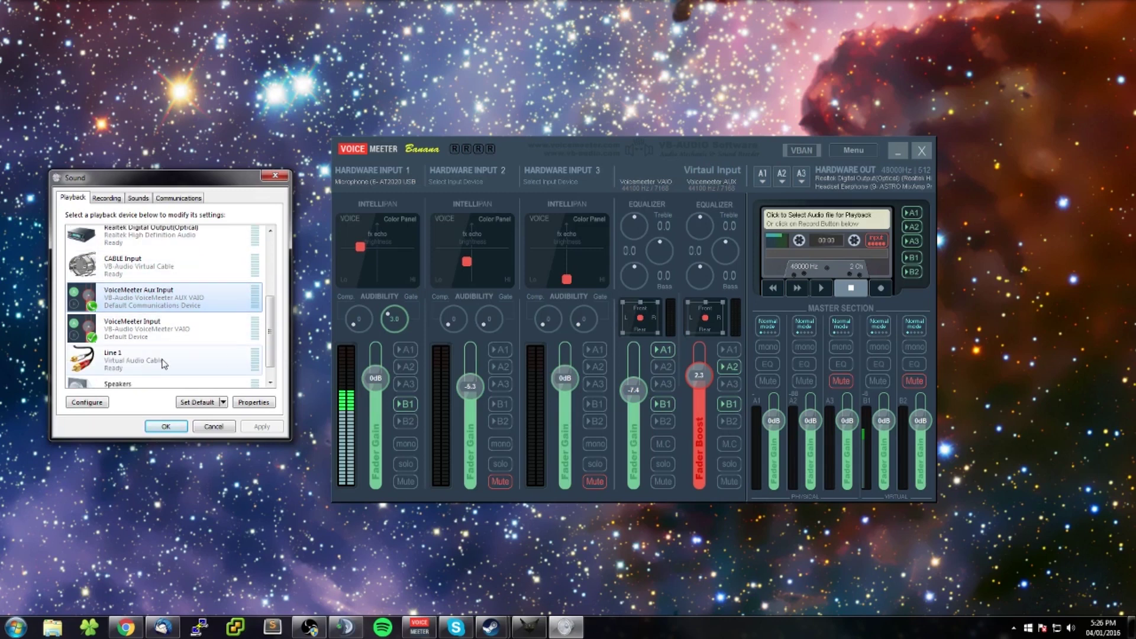
scroll(164, 364, down, 1)
scroll(148, 274, up, 1)
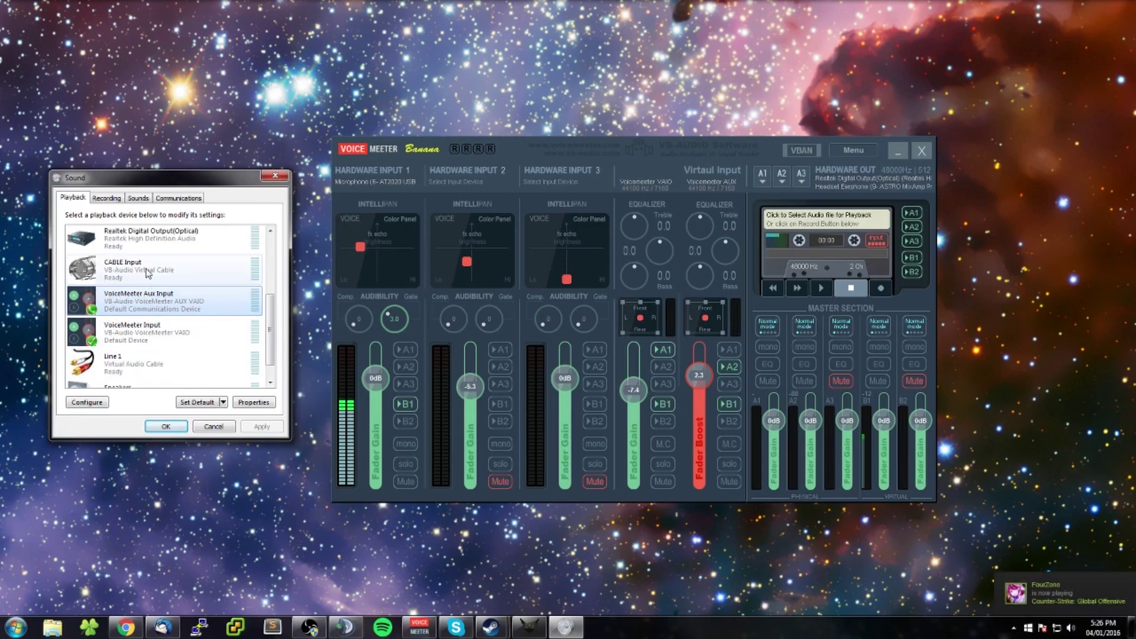
scroll(148, 273, up, 1)
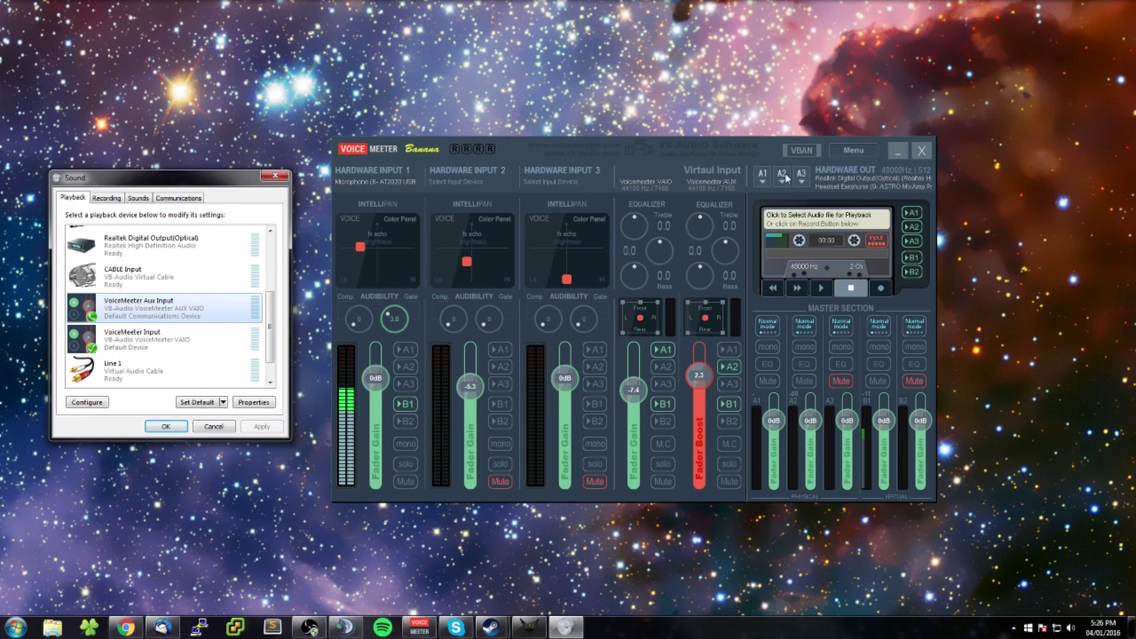
click(800, 176)
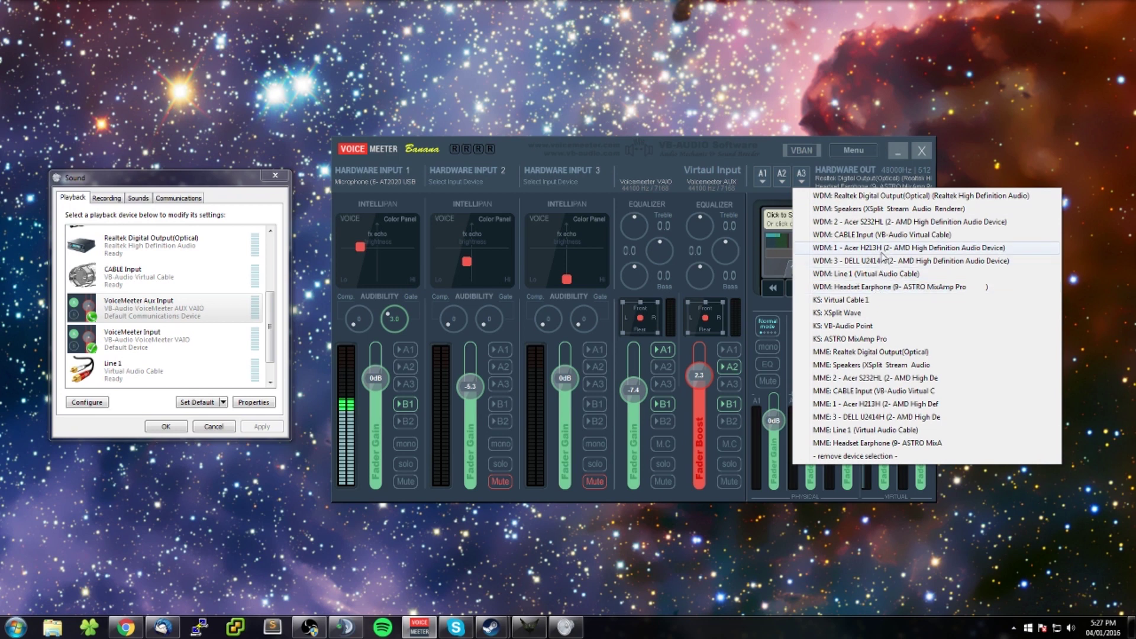
click(756, 149)
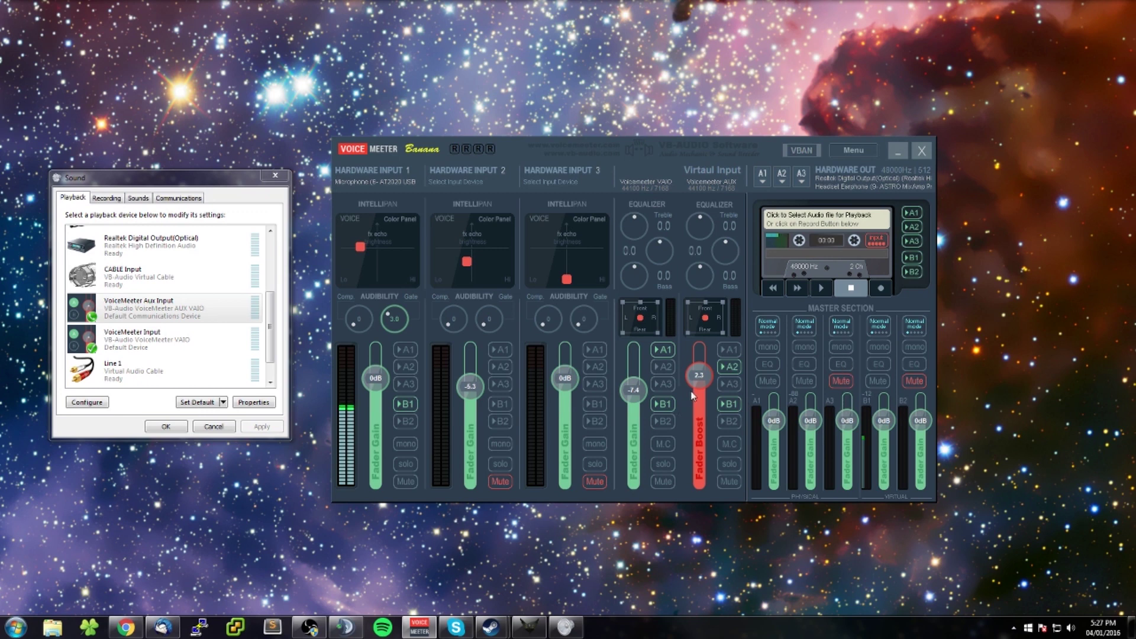
click(729, 384)
click(663, 384)
click(405, 384)
click(406, 384)
click(662, 385)
click(729, 383)
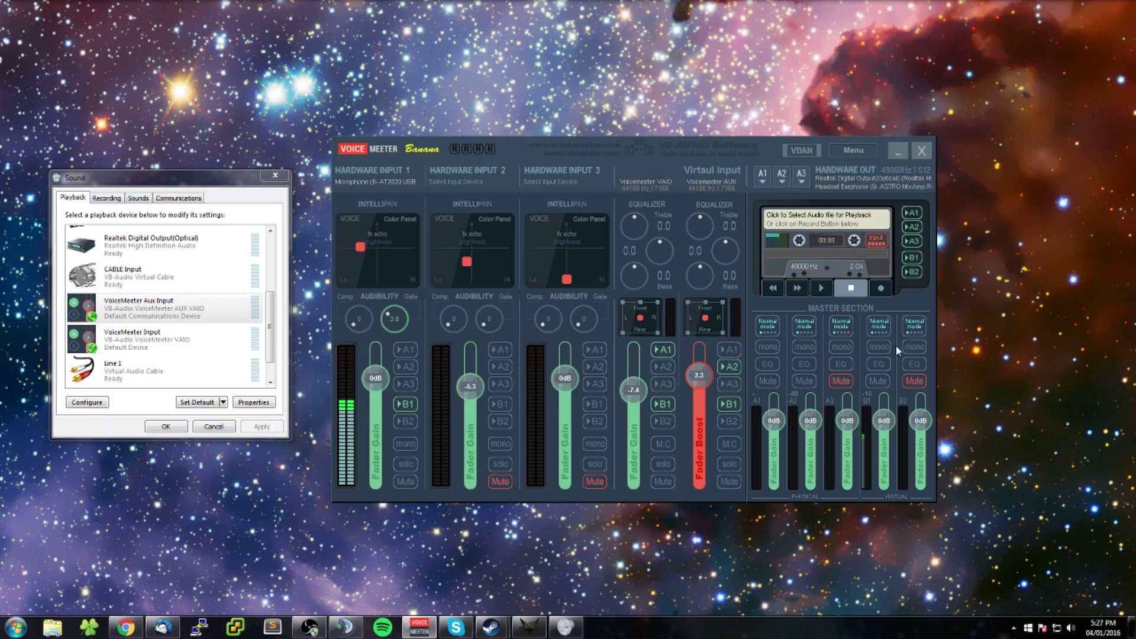